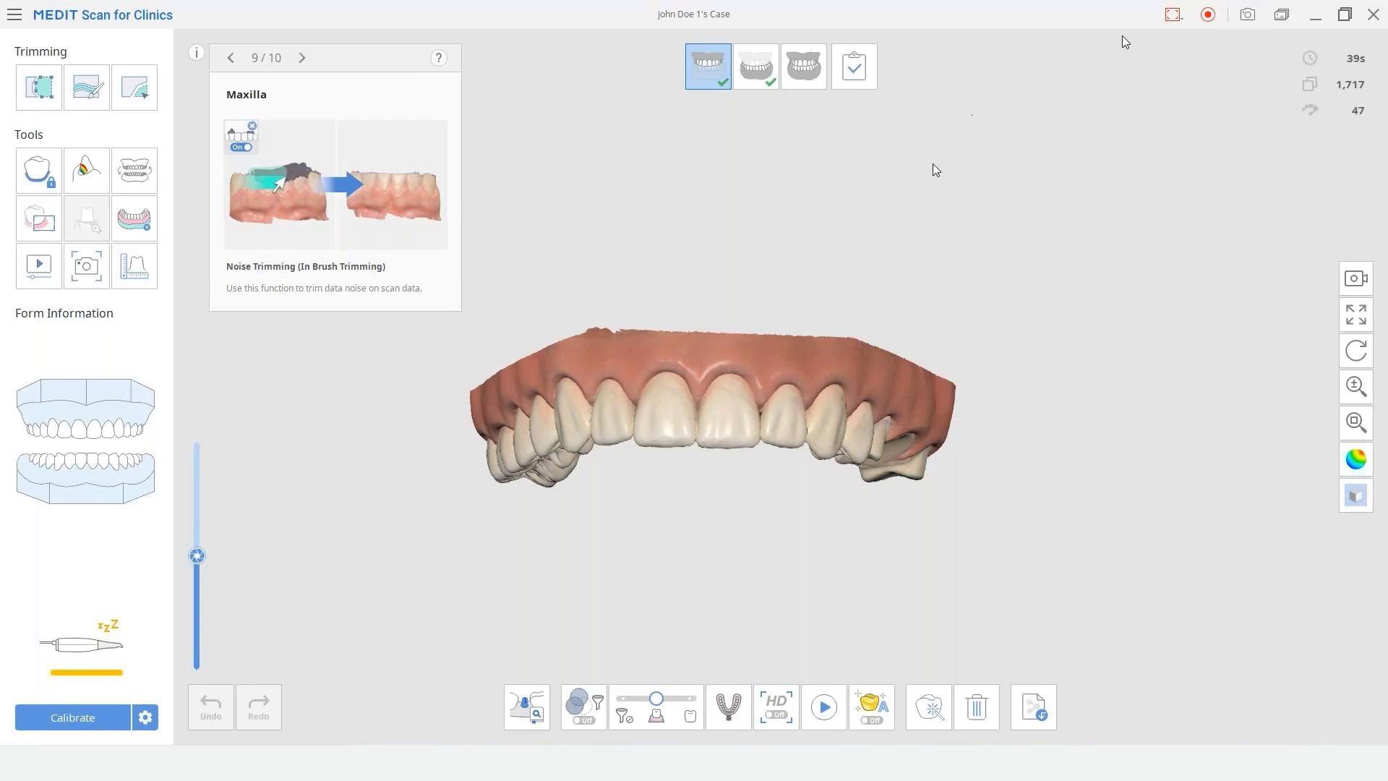
Step: Rotate the maxilla to inspect its biting and front surfaces, then view the mandible from above
right_drag(695, 414, 696, 215)
right_drag(580, 377, 784, 514)
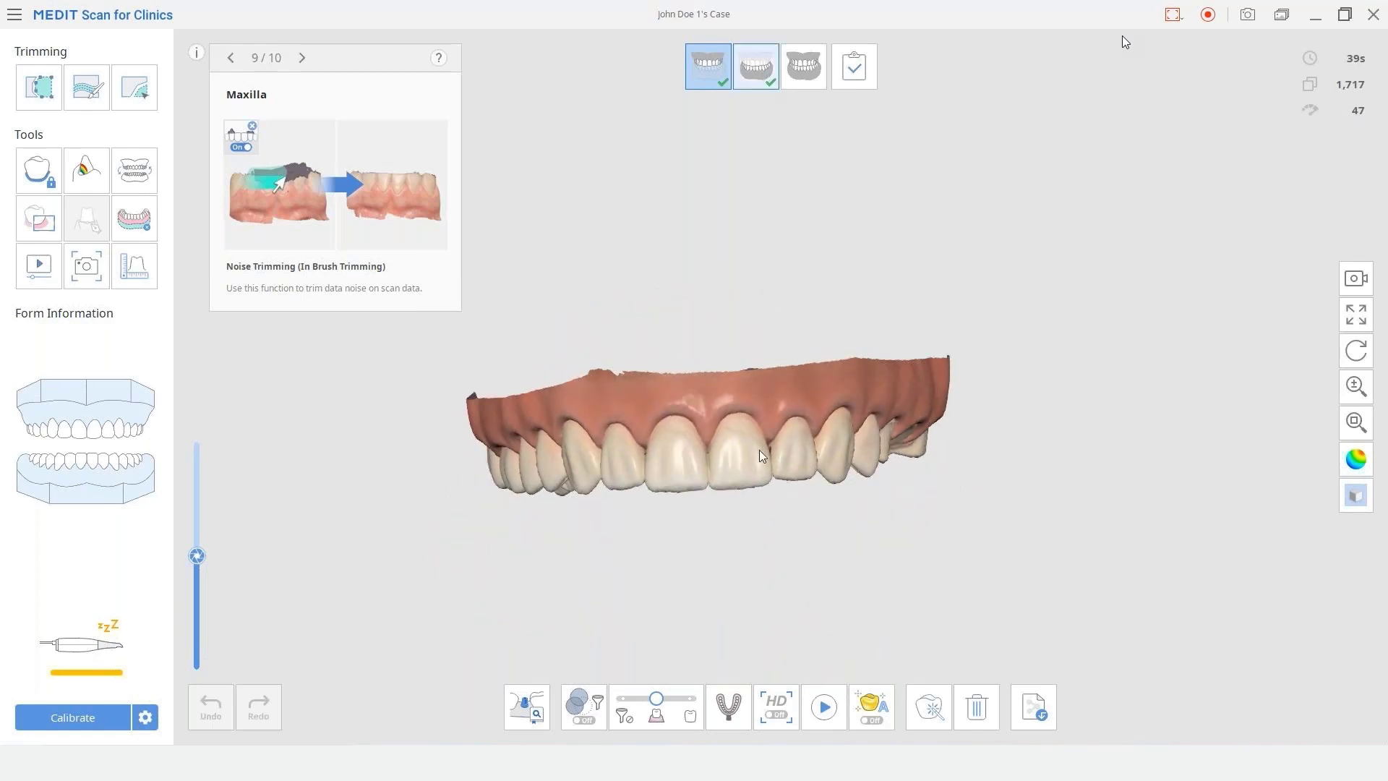
right_drag(760, 406, 970, 449)
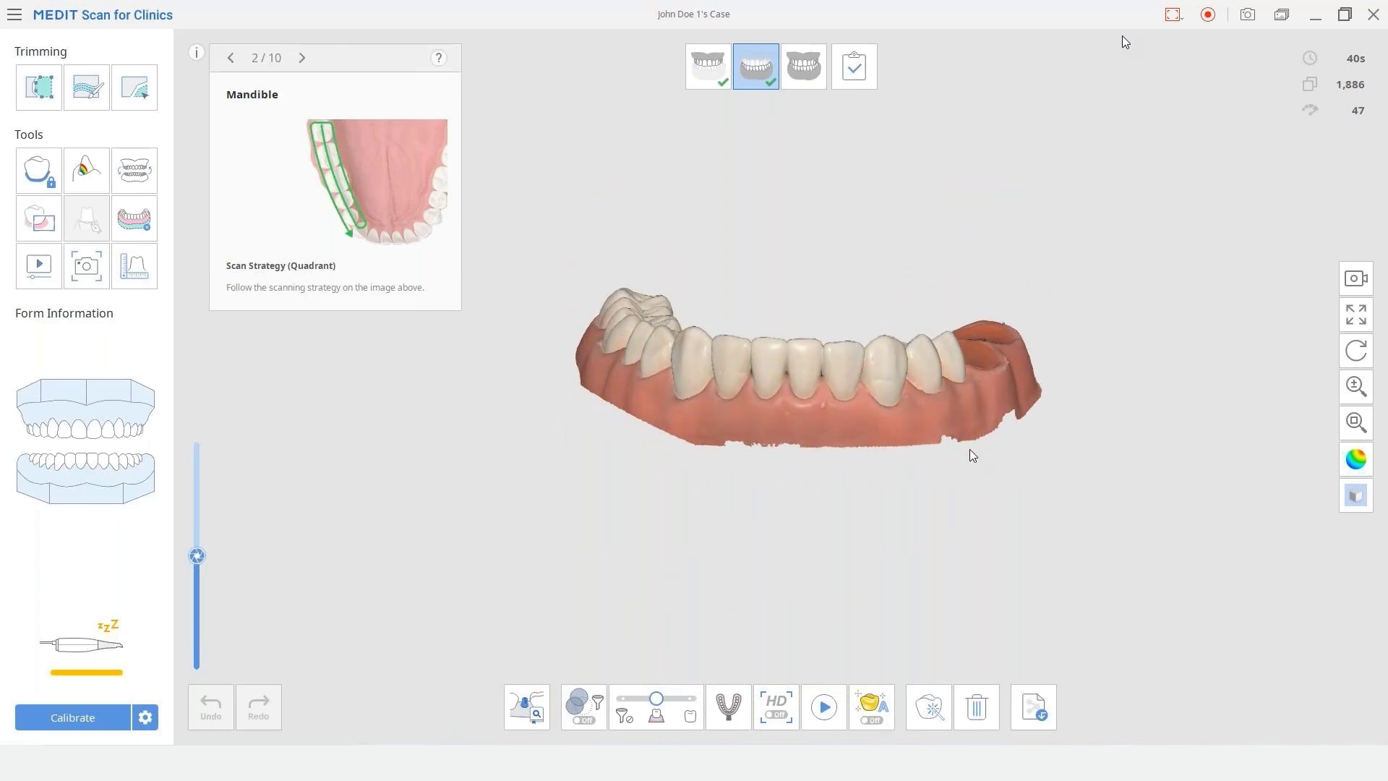
Step: In the Occlusion stage, select First Occlusion, rotate the arches and scan the first bite
click(804, 66)
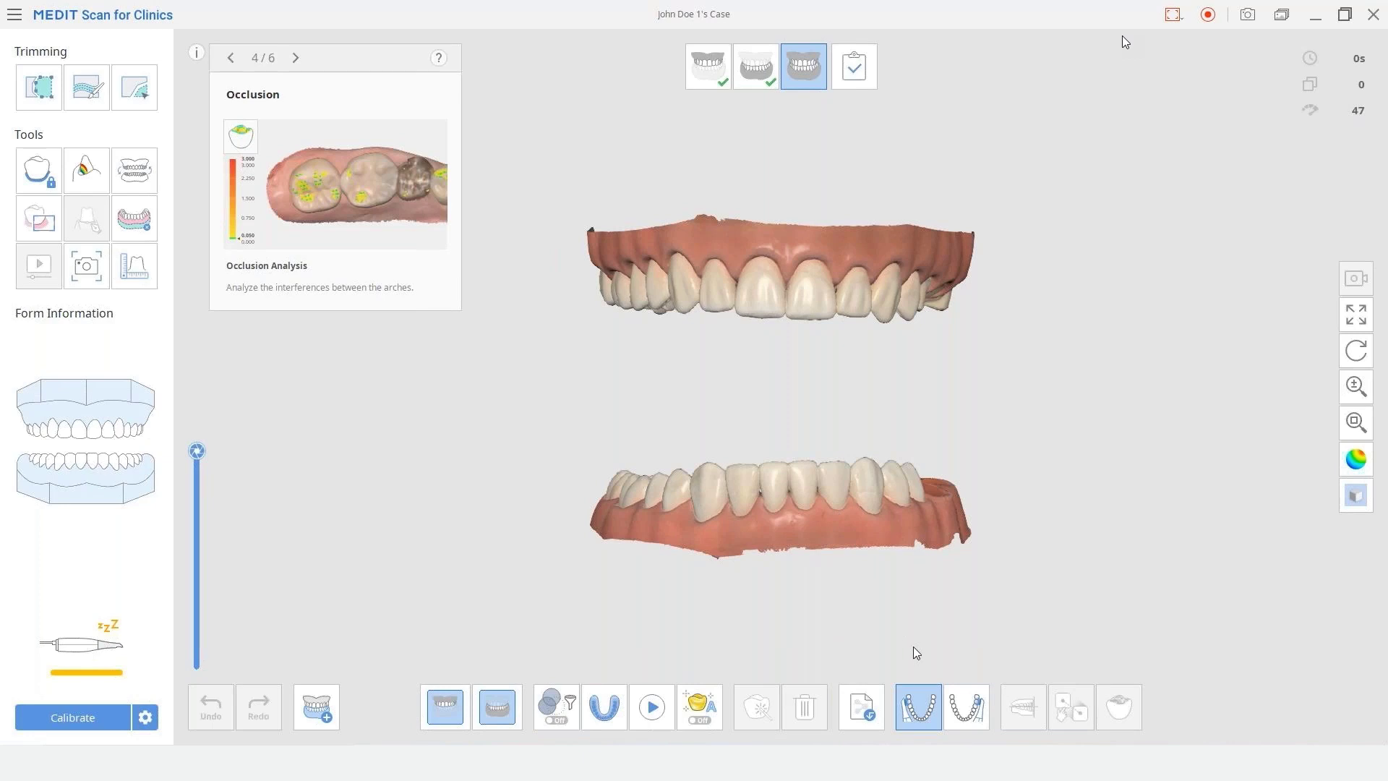
click(923, 709)
right_drag(765, 467, 682, 466)
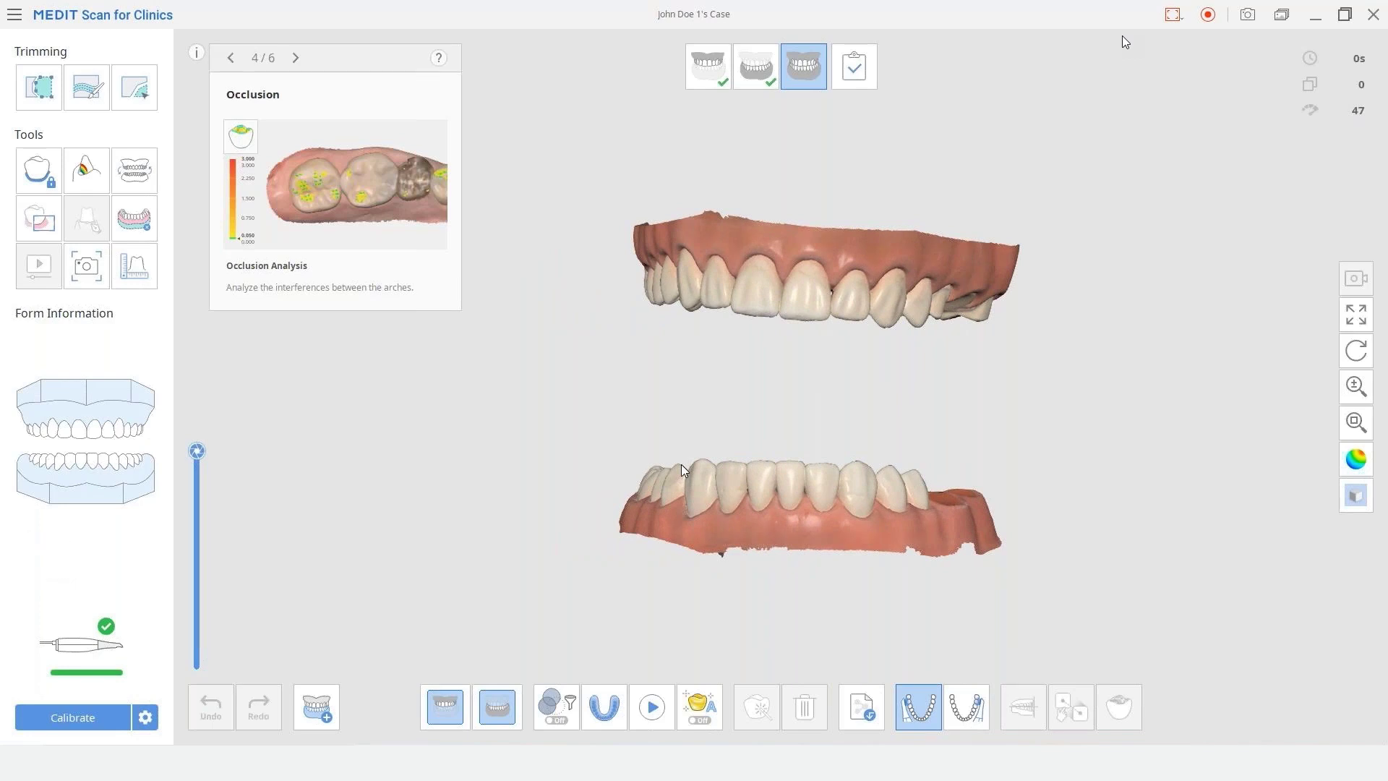
key(space)
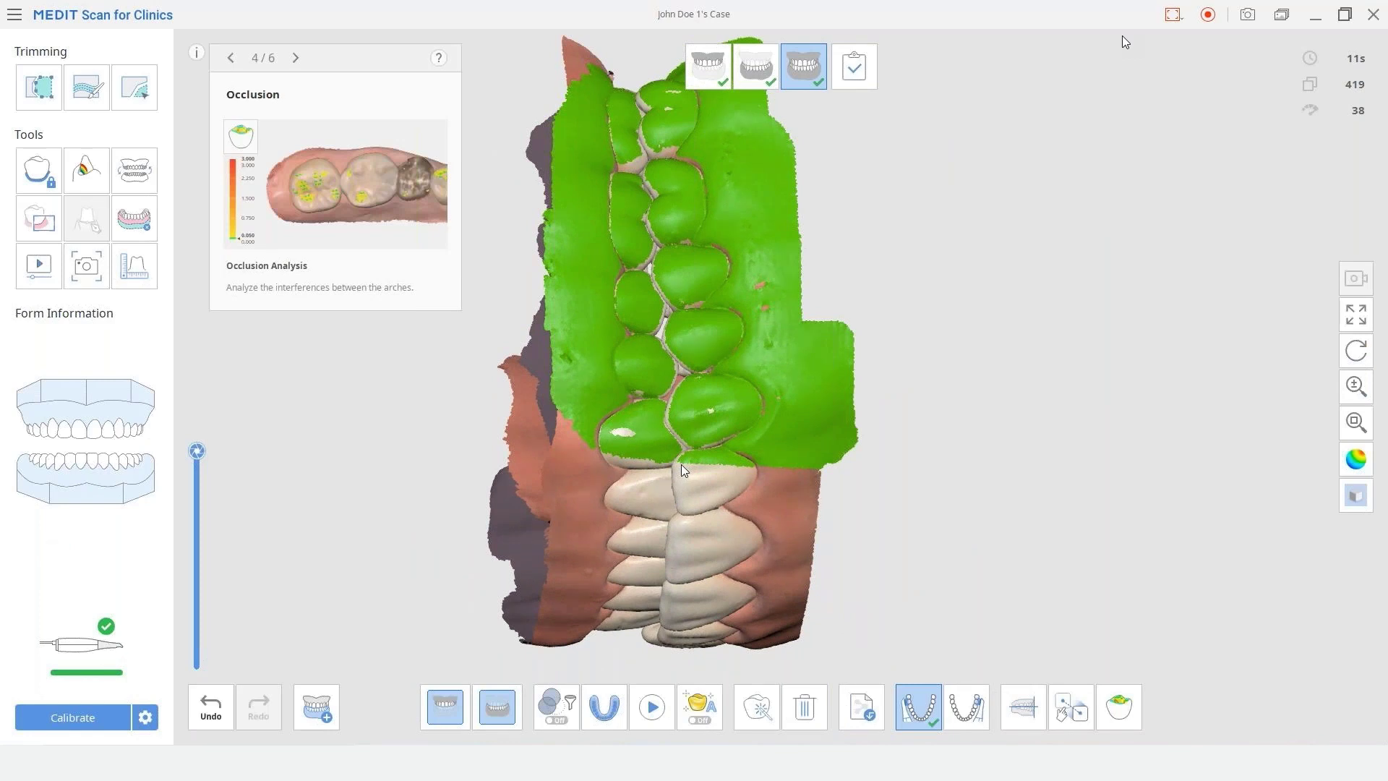
Step: Scan the Second Occlusion bite and view the front teeth from below
click(969, 705)
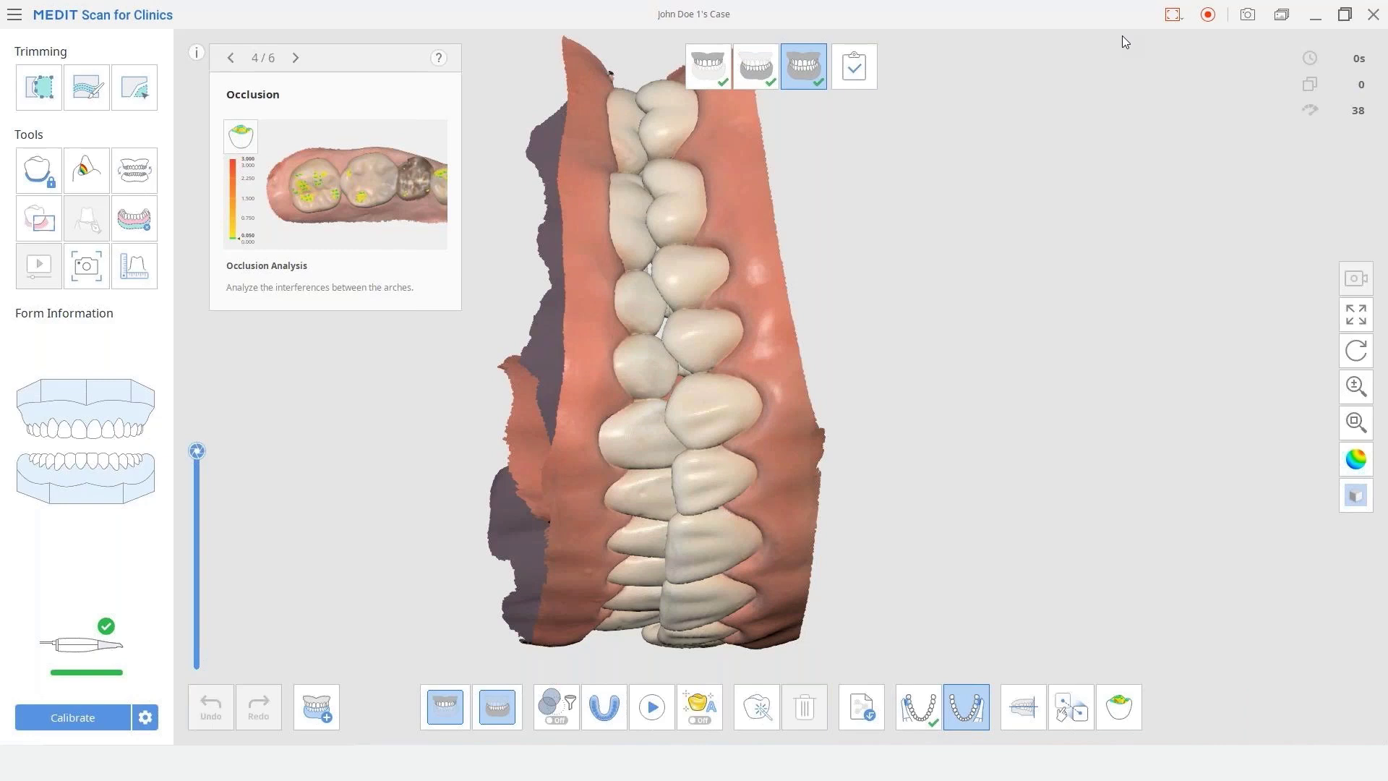
key(space)
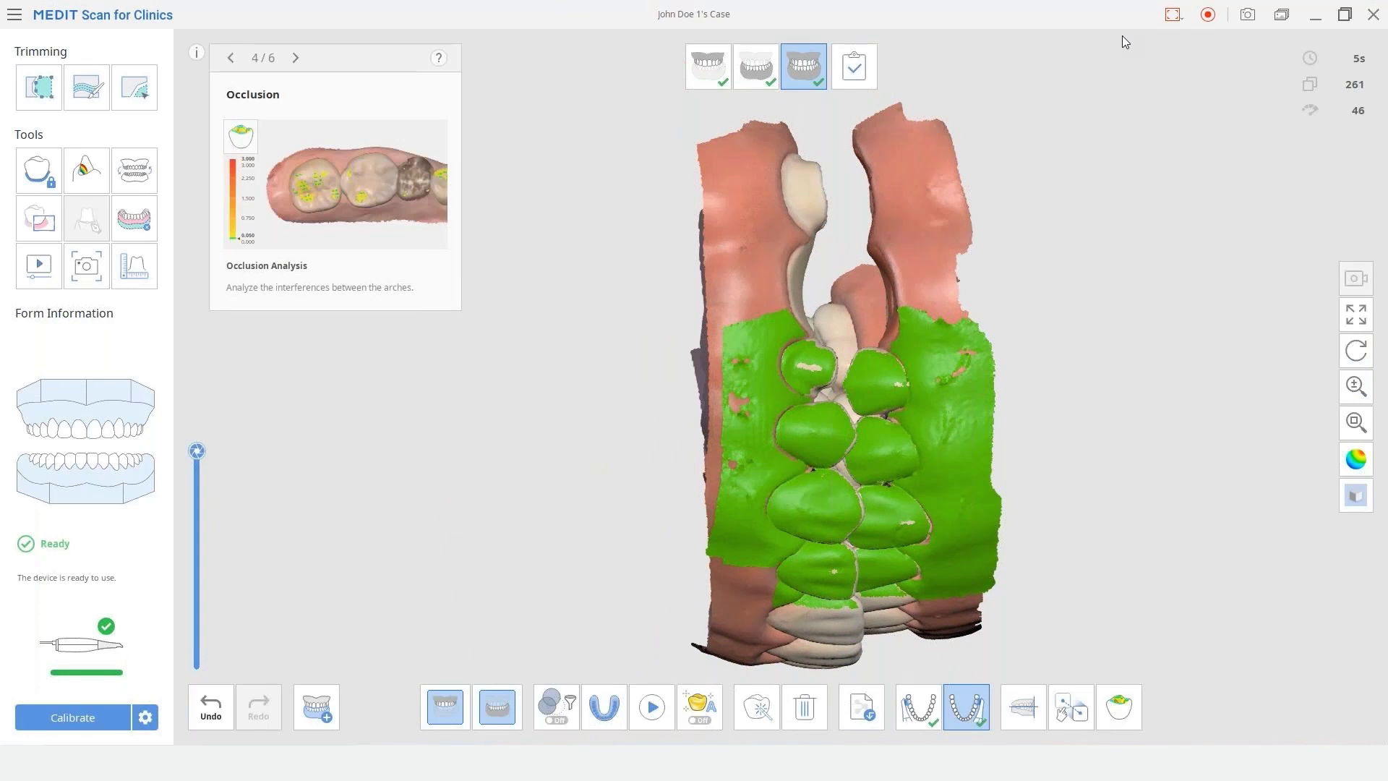
mouse_move(896, 539)
right_down()
mouse_move(811, 606)
mouse_move(745, 527)
mouse_move(757, 619)
mouse_move(700, 523)
mouse_move(912, 295)
mouse_move(1013, 522)
mouse_move(689, 316)
mouse_move(675, 293)
mouse_move(566, 590)
mouse_move(961, 422)
mouse_move(961, 506)
mouse_move(879, 553)
right_up()
Step: Toggle between the First and Second Occlusion bites and rotate the jaws to check alignment
click(918, 706)
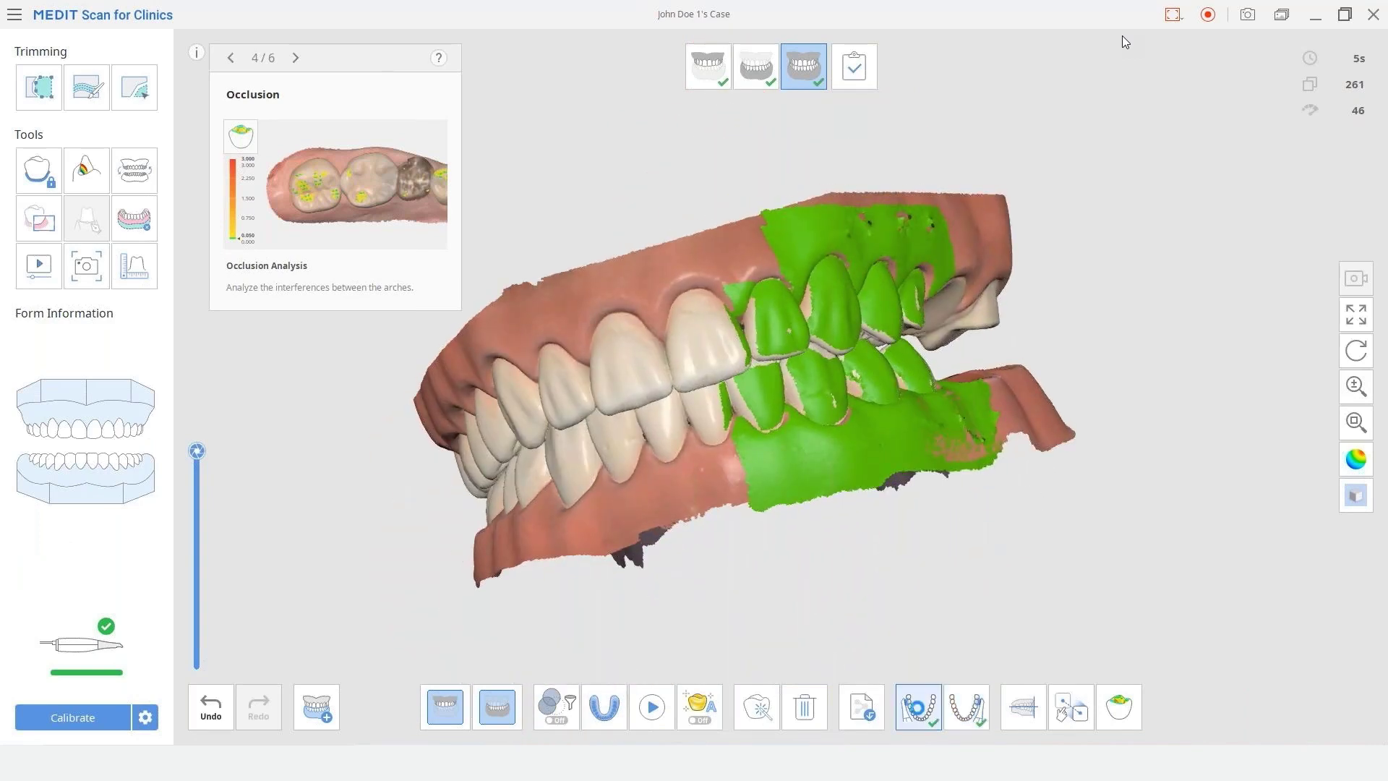
click(963, 707)
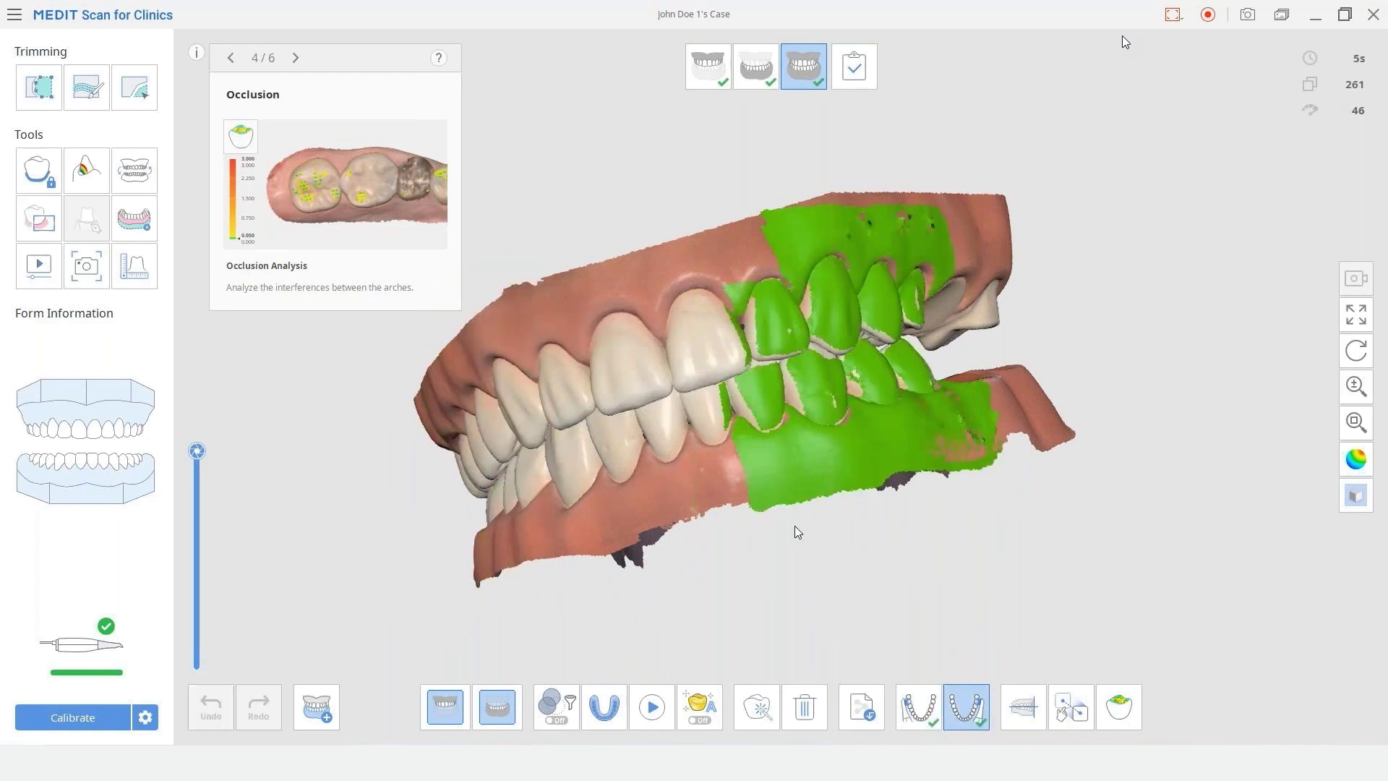
right_drag(672, 388, 615, 390)
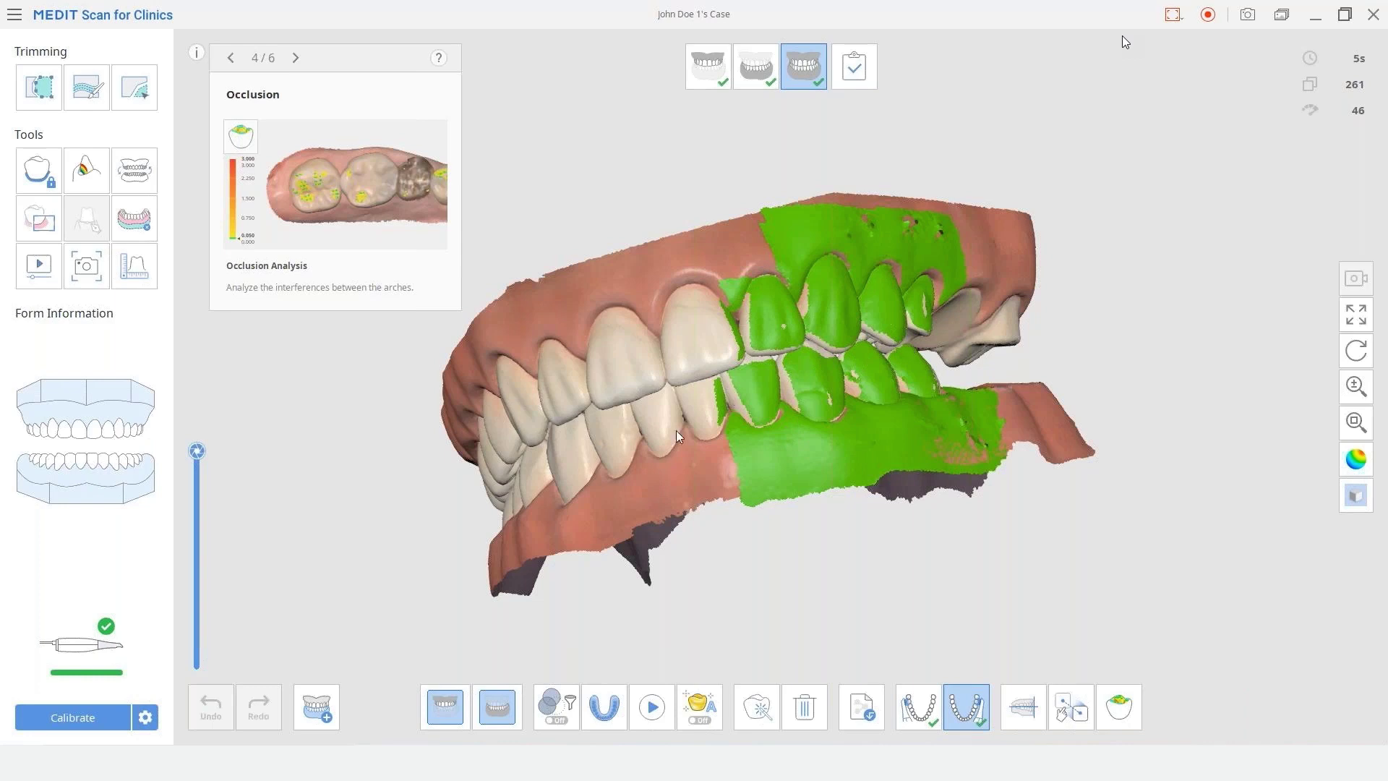
right_drag(501, 429, 487, 401)
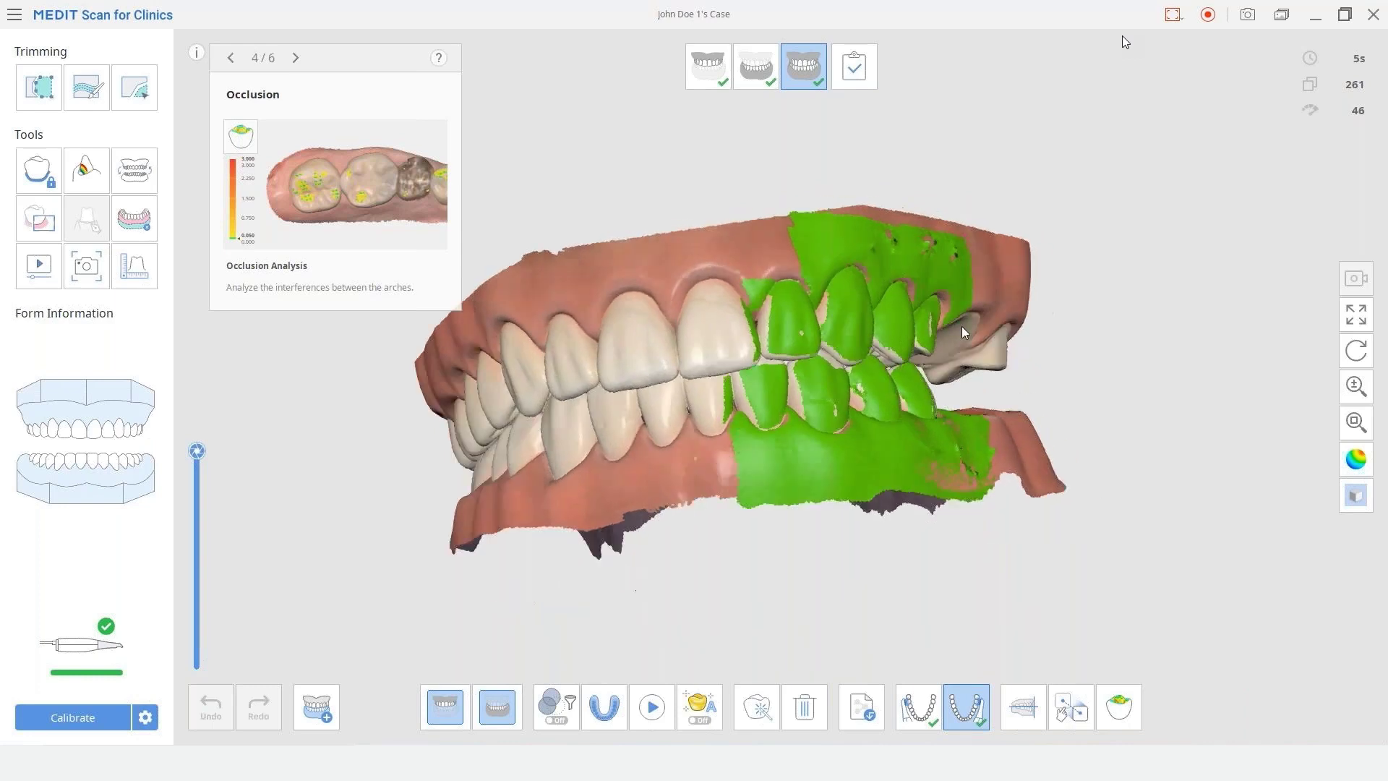
right_drag(961, 333, 900, 371)
right_drag(732, 323, 760, 292)
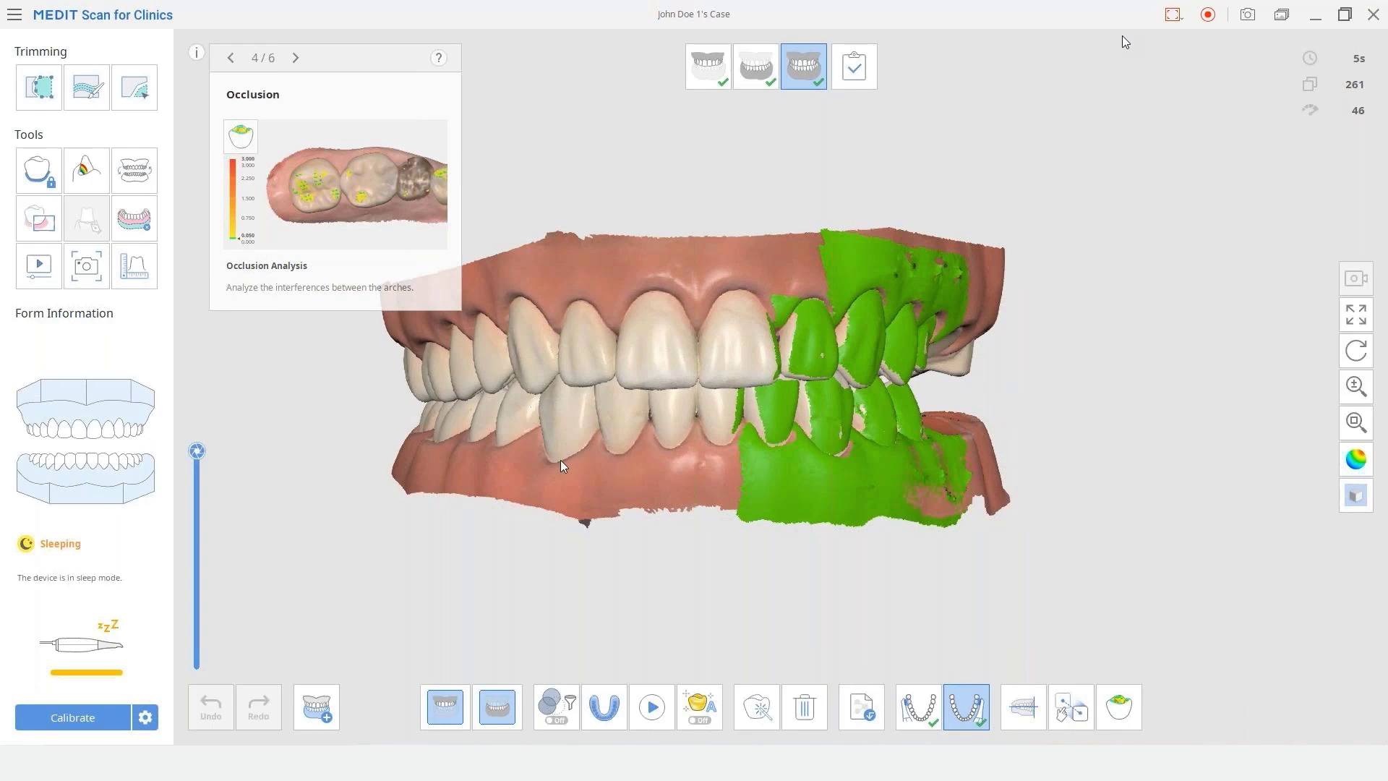
Step: Add Occlusal Relationship 2 in Multi Occlusion and rename it 'Second Occlusion'
click(314, 707)
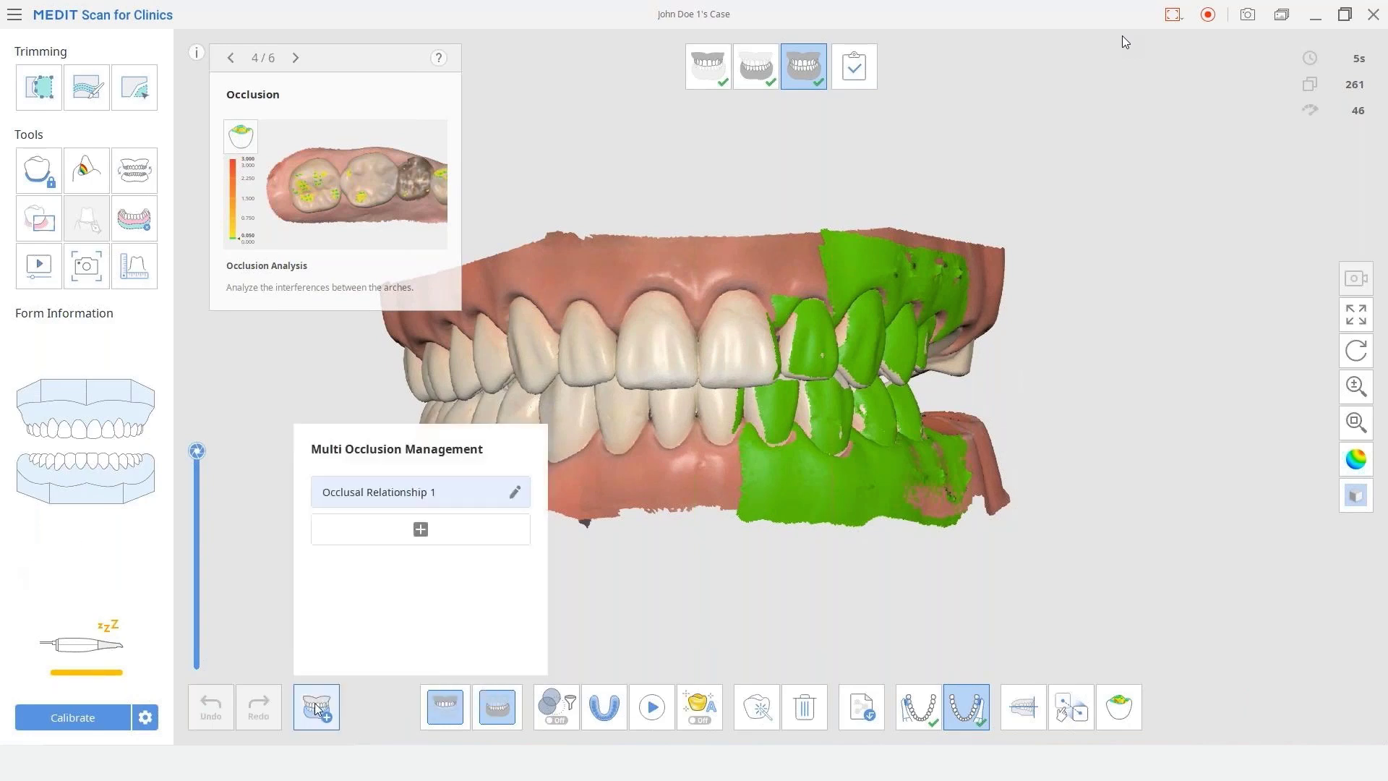
click(421, 530)
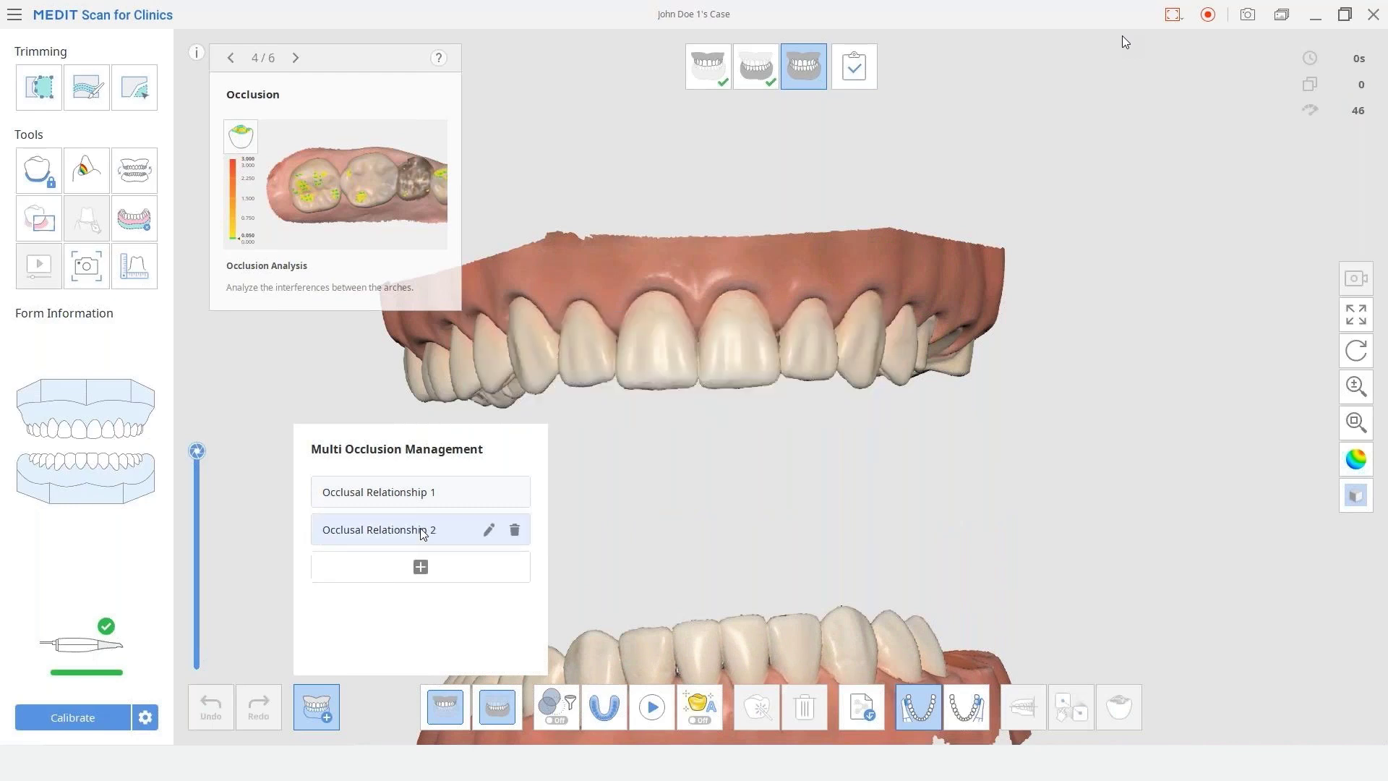
click(489, 531)
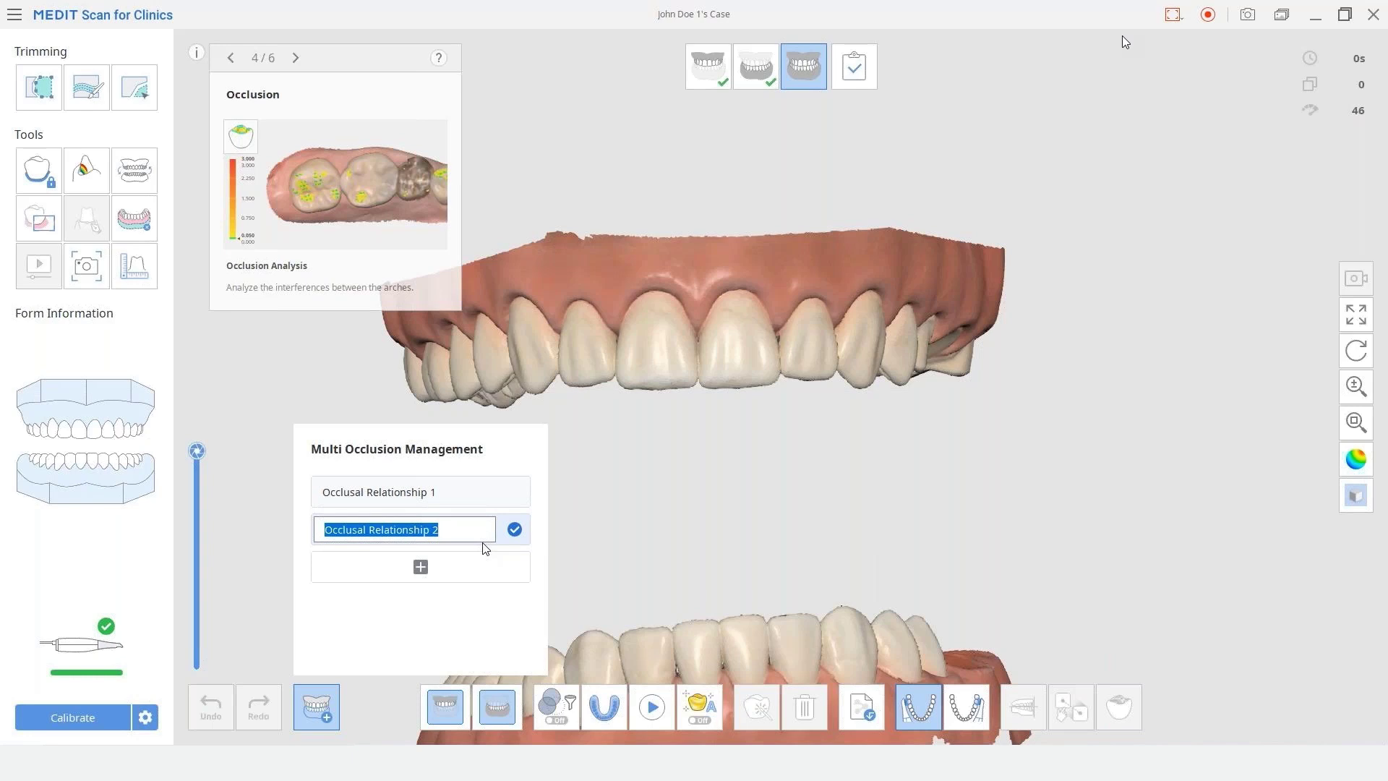
text(Seco)
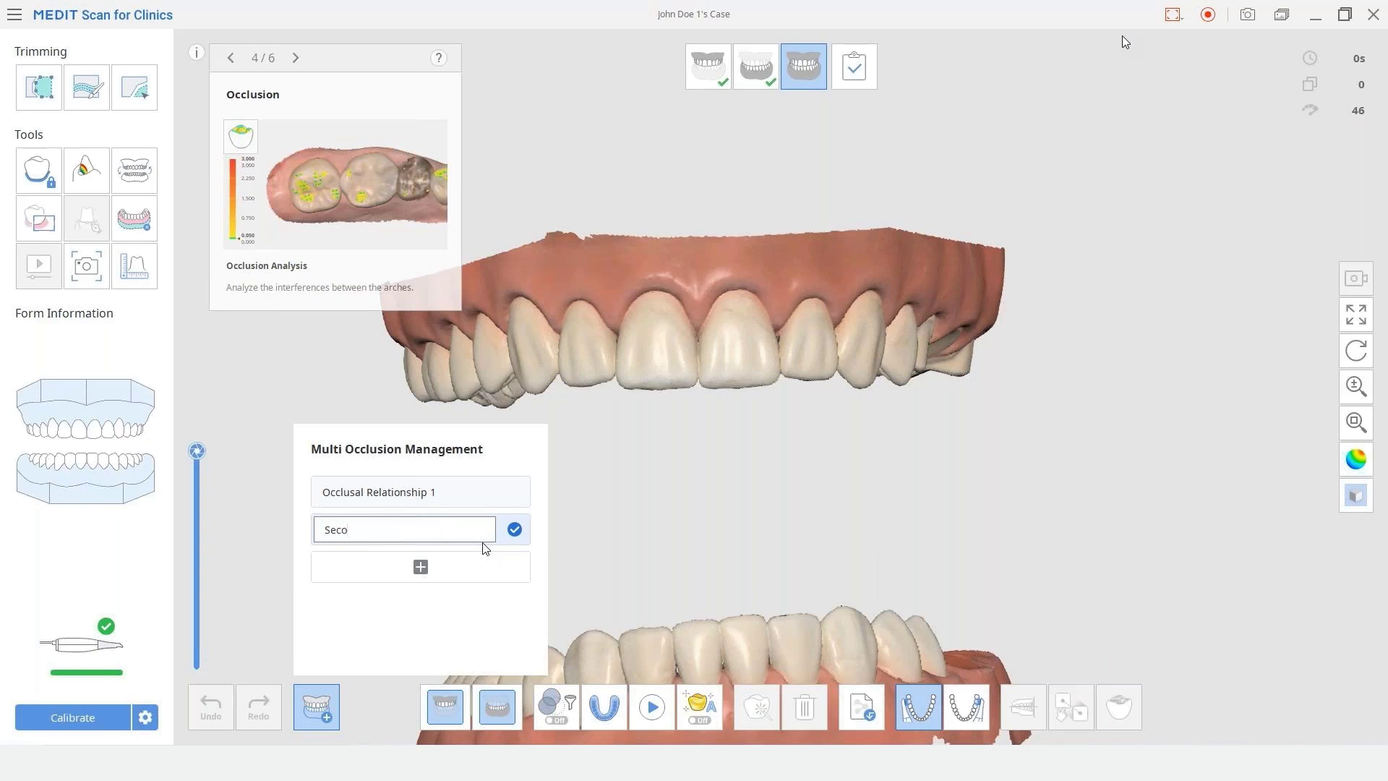
text(nd Occlusion)
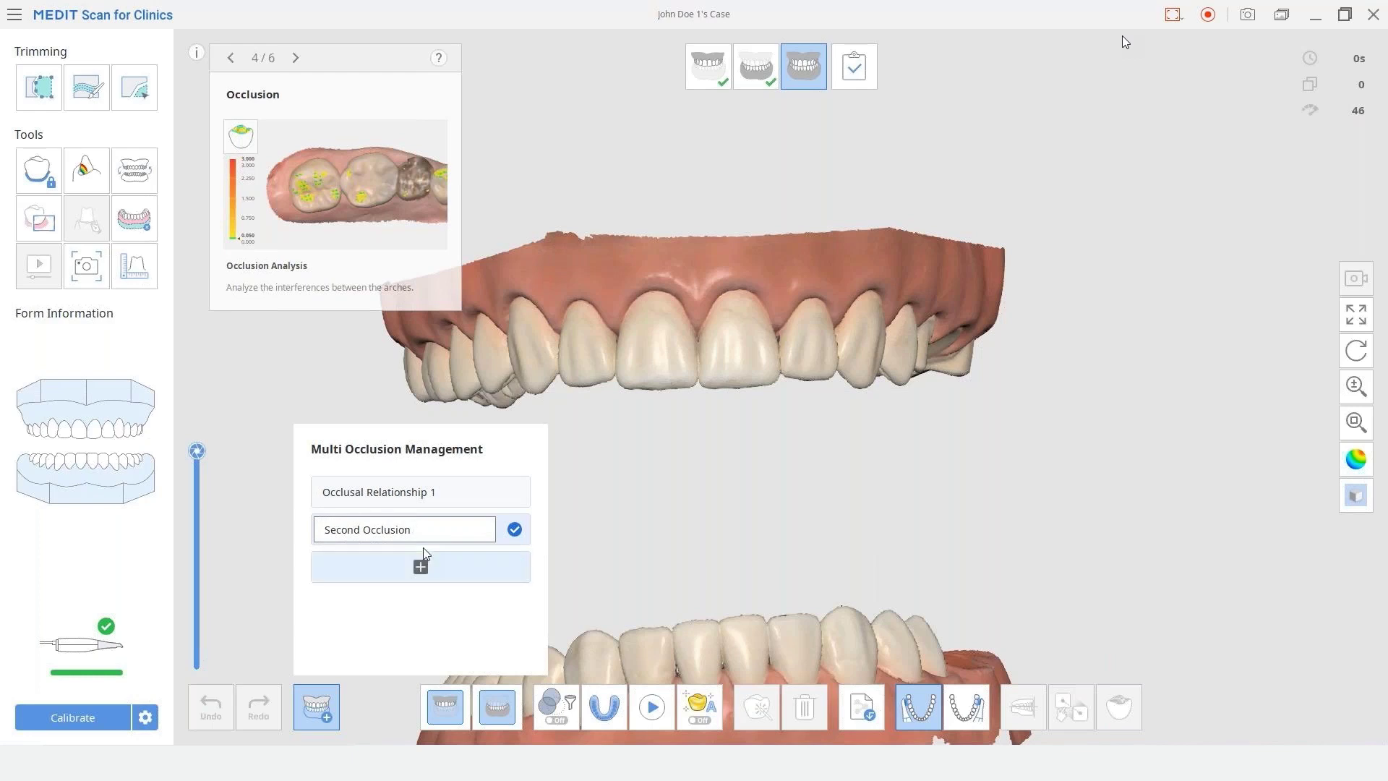
click(314, 708)
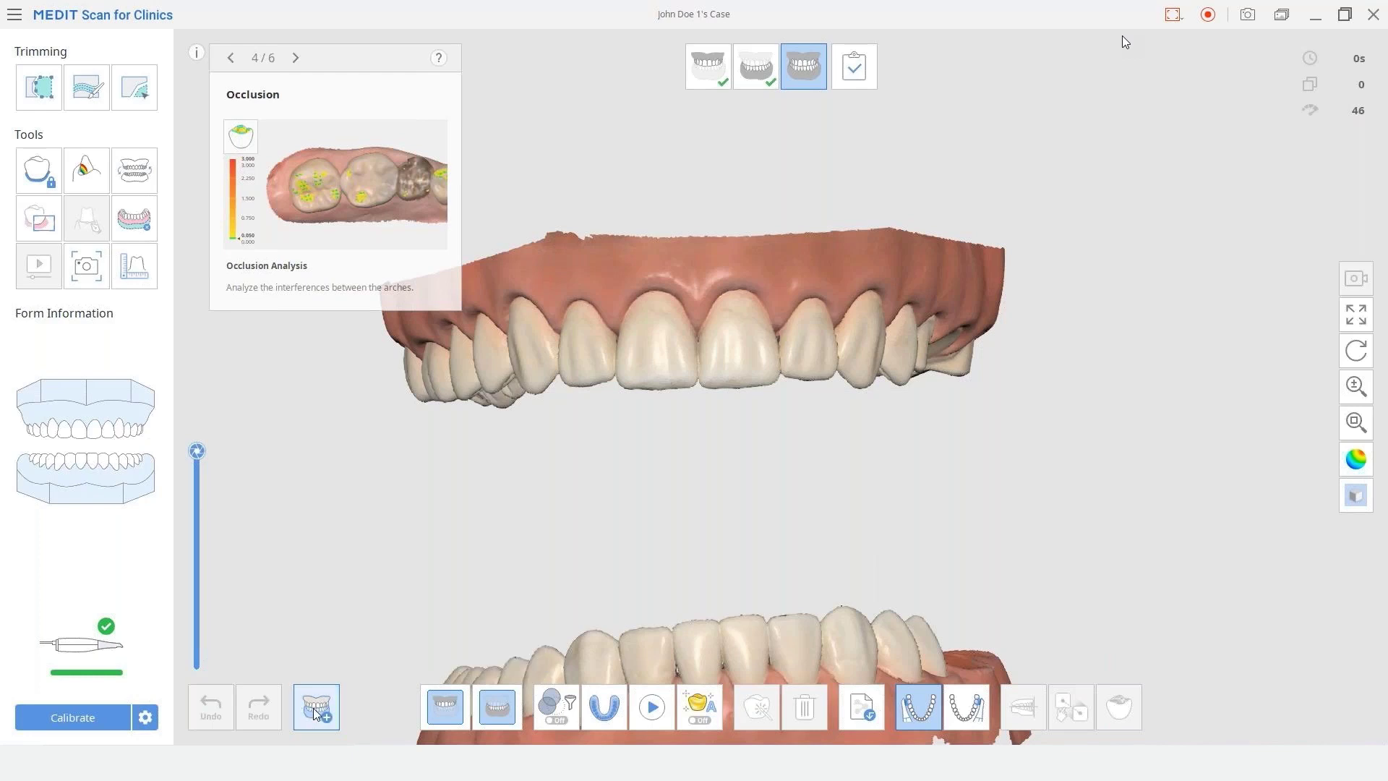
click(313, 709)
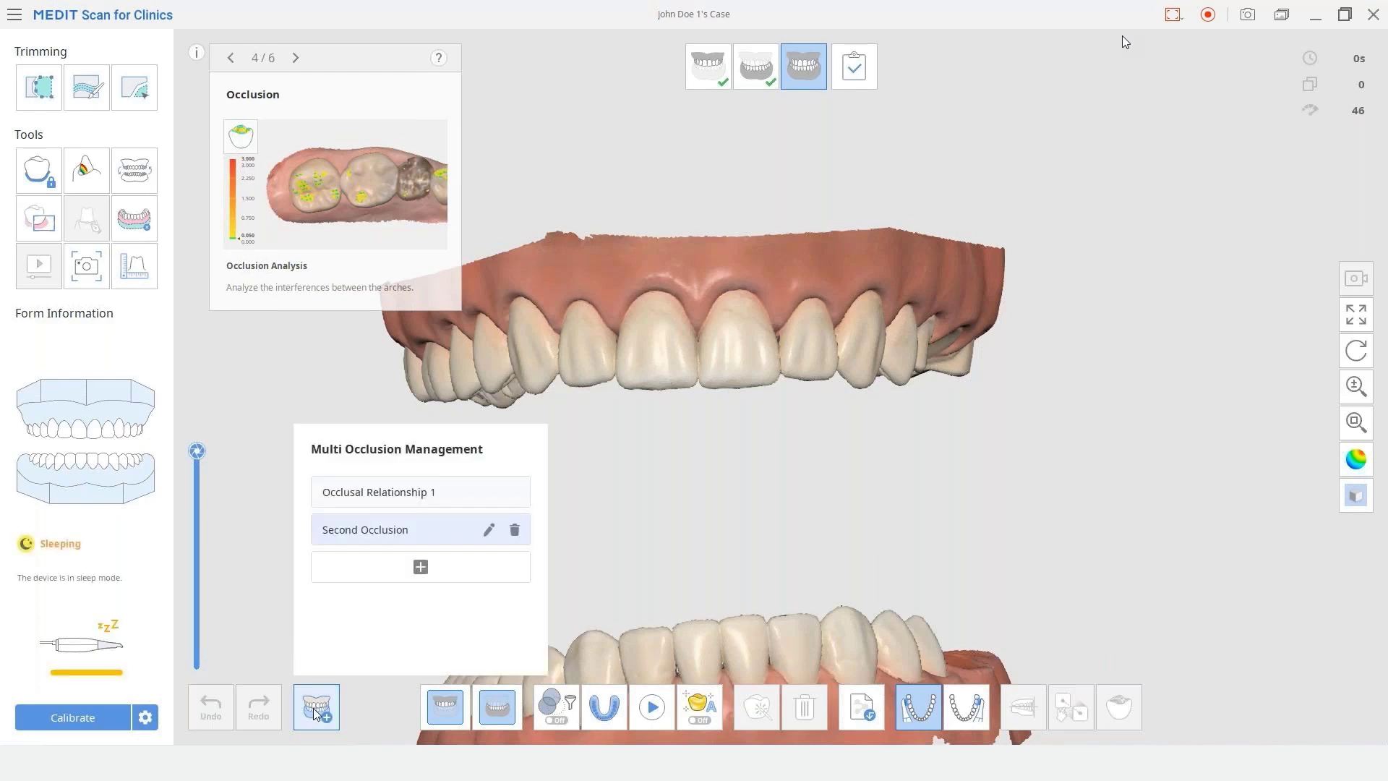
click(314, 711)
click(314, 713)
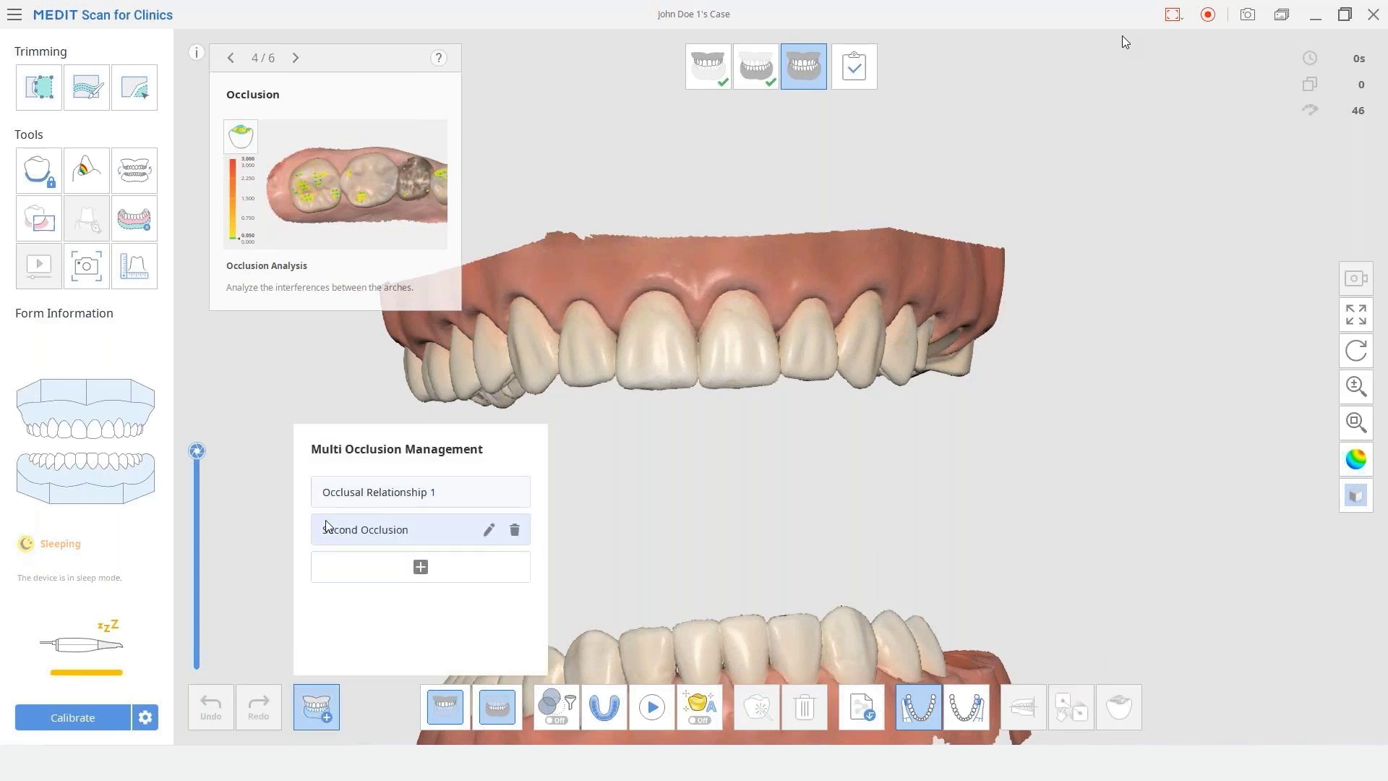
Step: Close the group list and scan both the First and Second Occlusion bites for this group
click(327, 705)
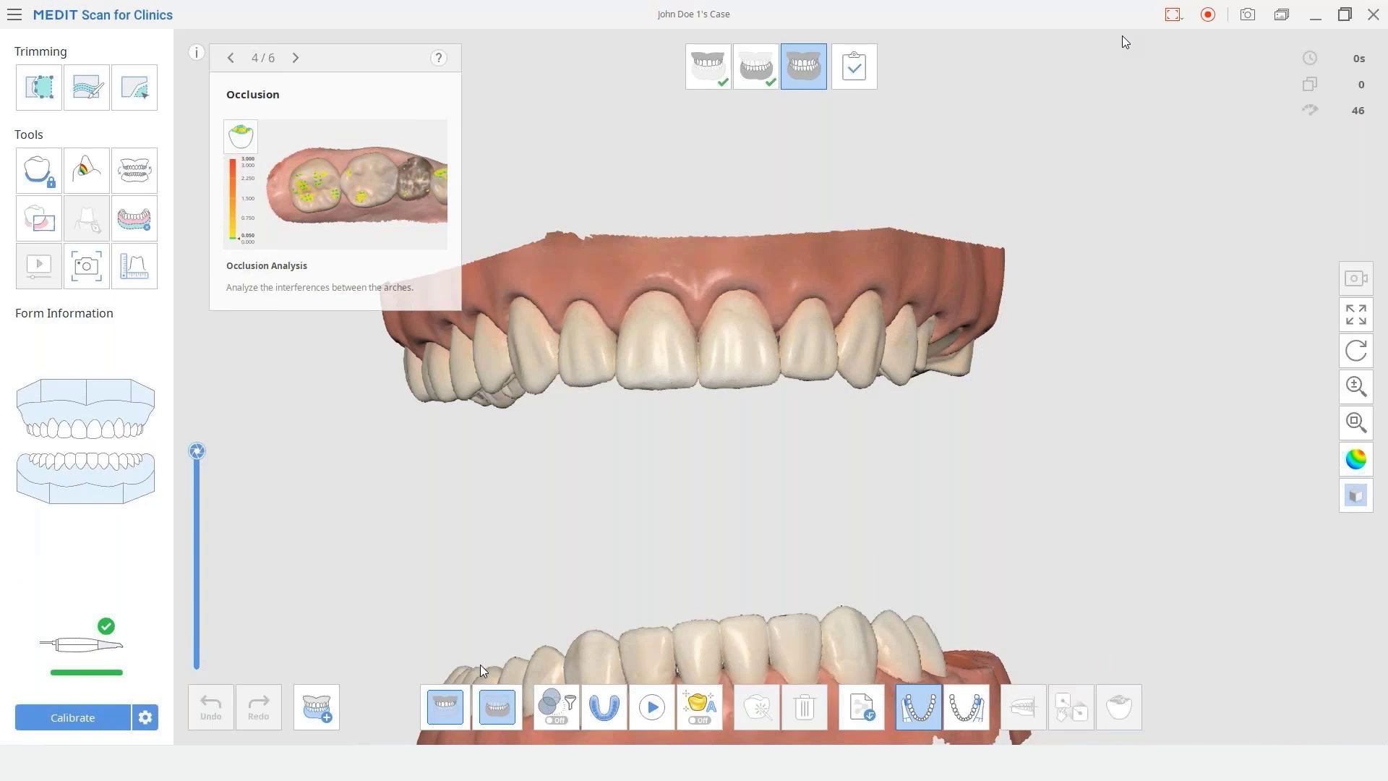
key(space)
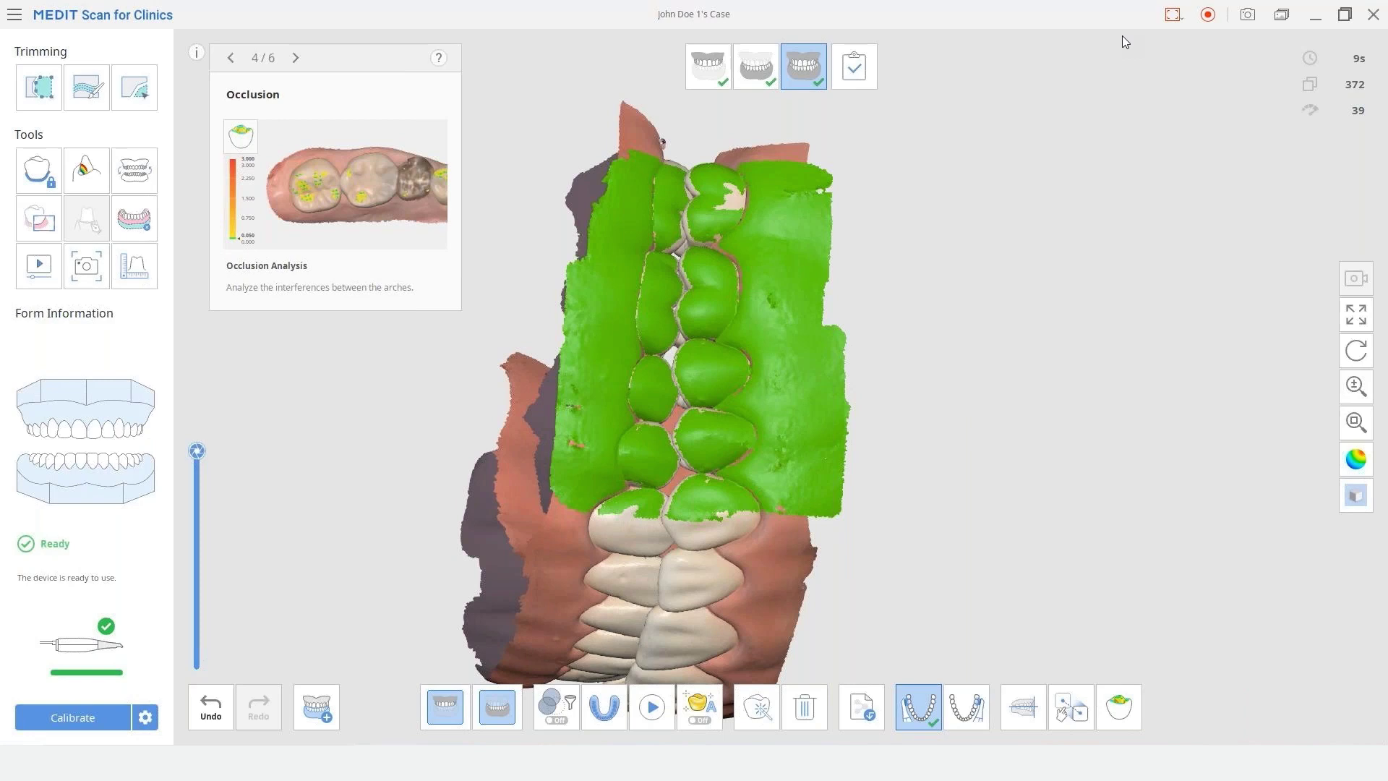
click(969, 715)
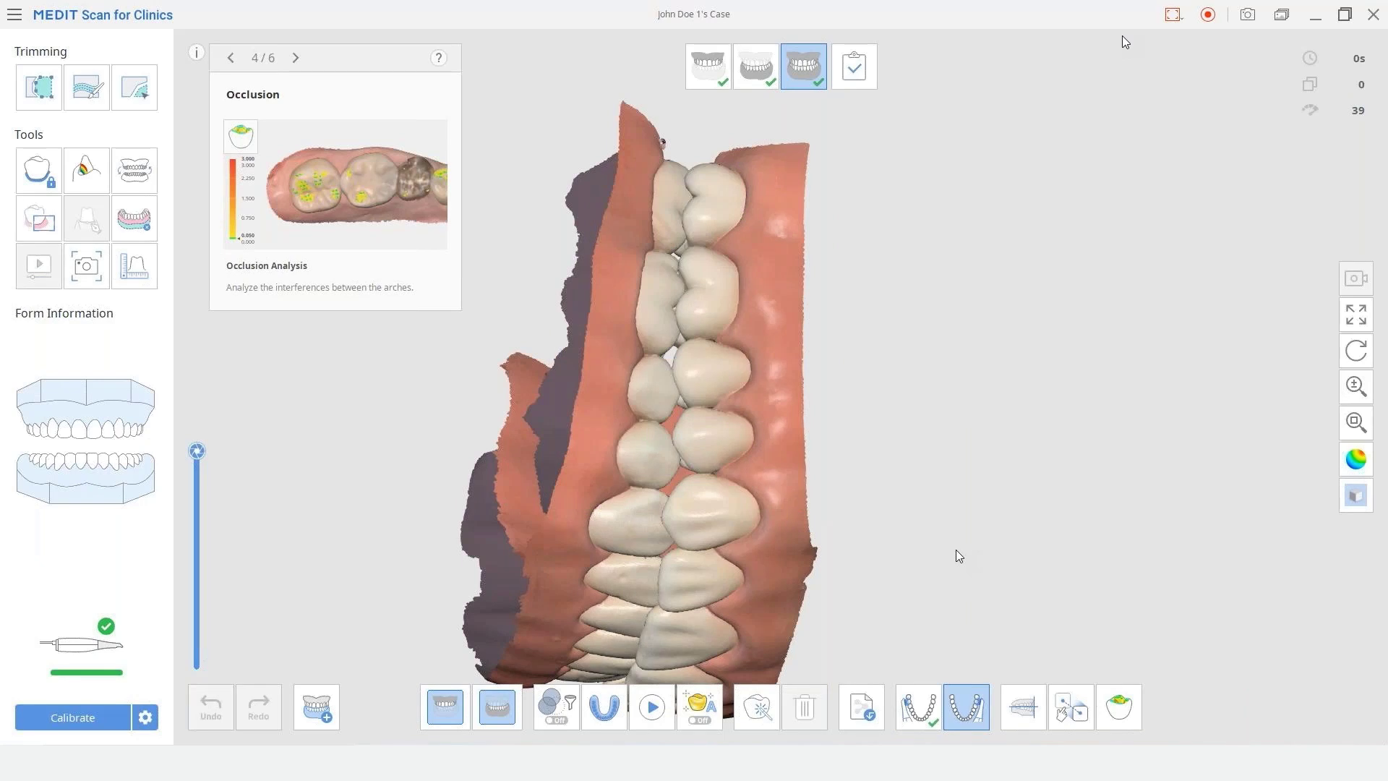
key(space)
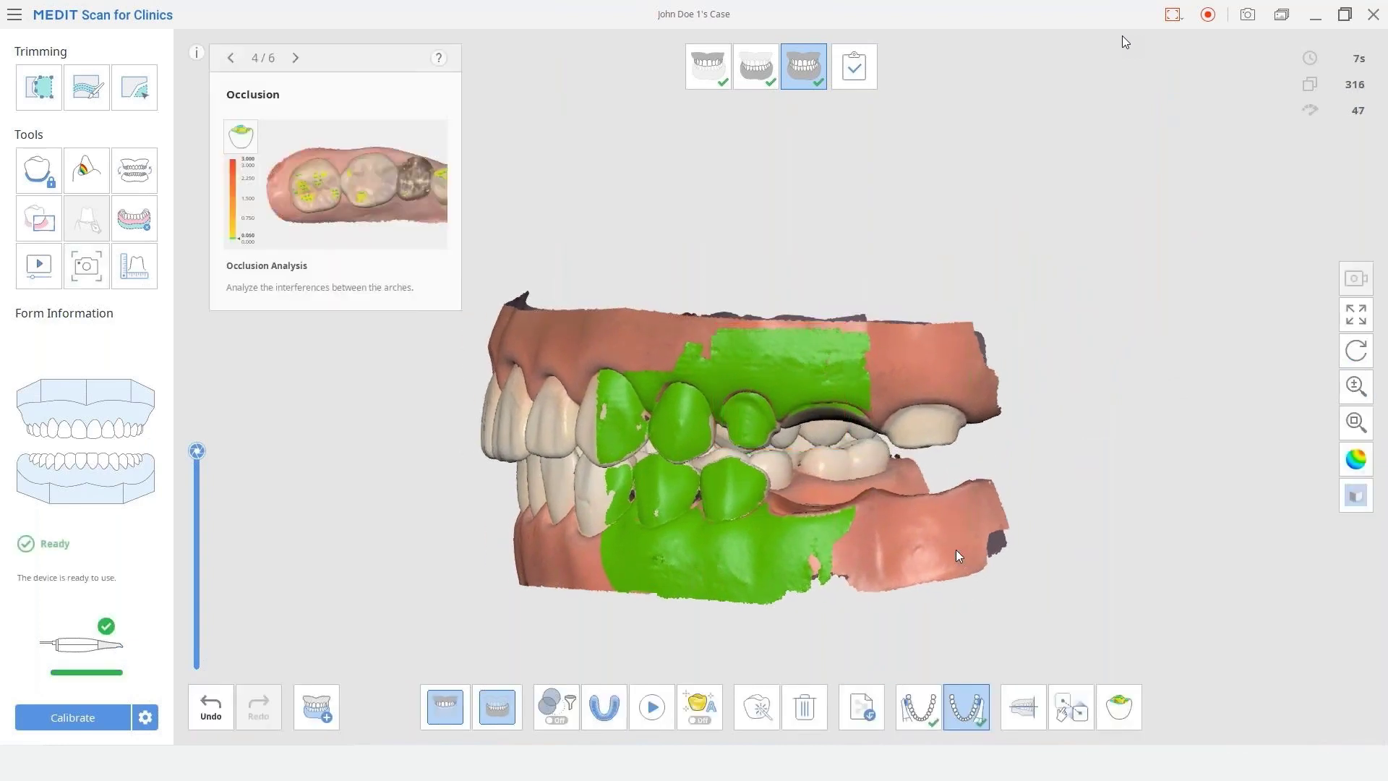
Step: Load the Occlusal Relationship 1 bite and rotate the jaws to a frontal-left view
click(318, 710)
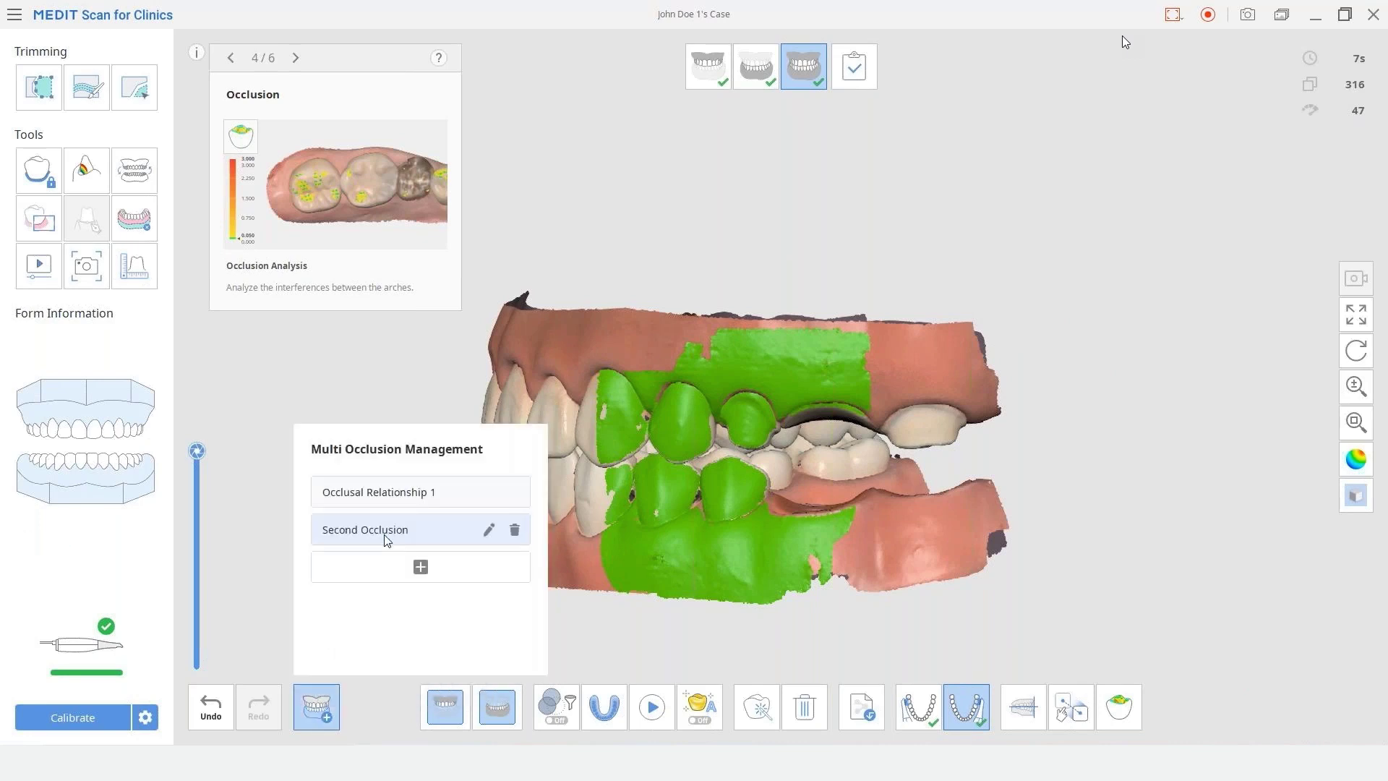
click(401, 494)
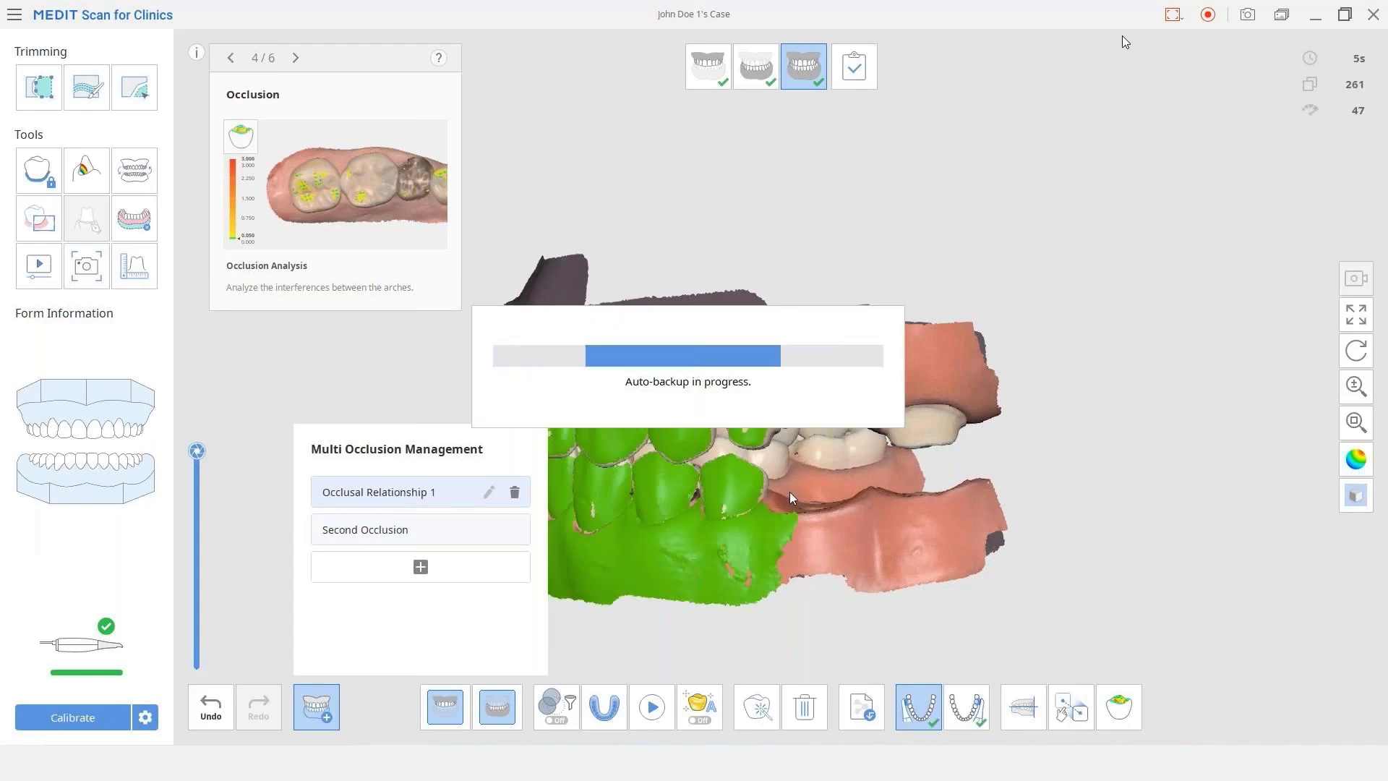
right_drag(617, 389, 757, 386)
right_drag(611, 391, 810, 419)
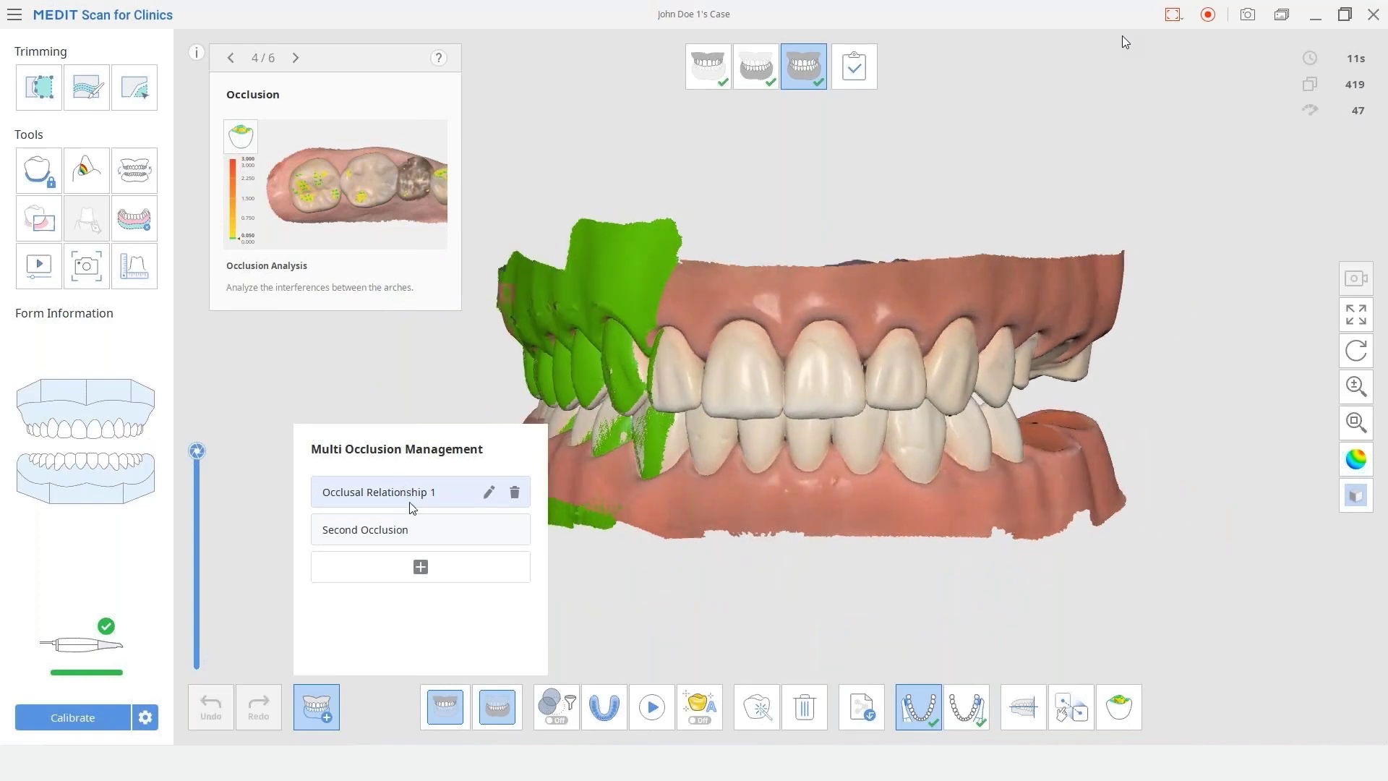
Step: Compare the Second Occlusion and Occlusal Relationship 1 bites, then add Occlusal Relationship 3
click(412, 537)
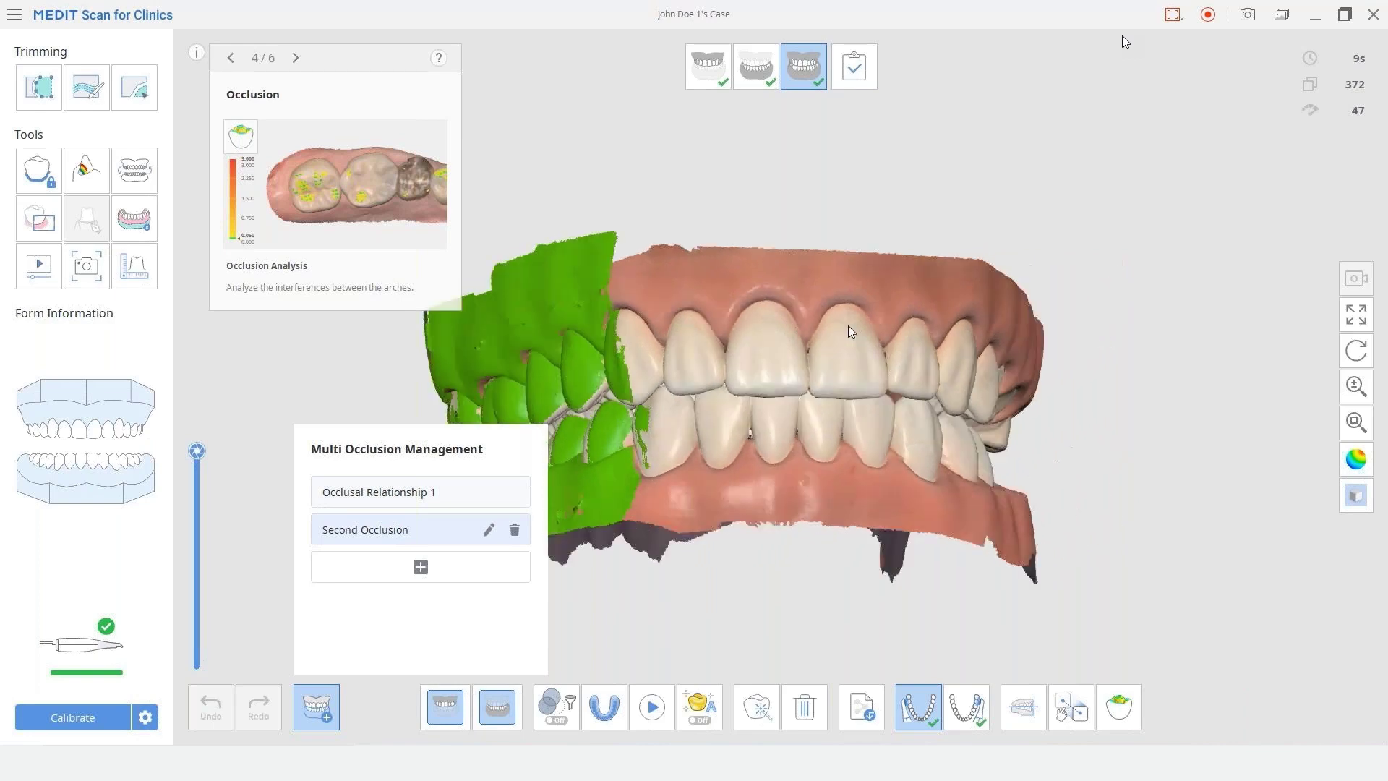
click(431, 488)
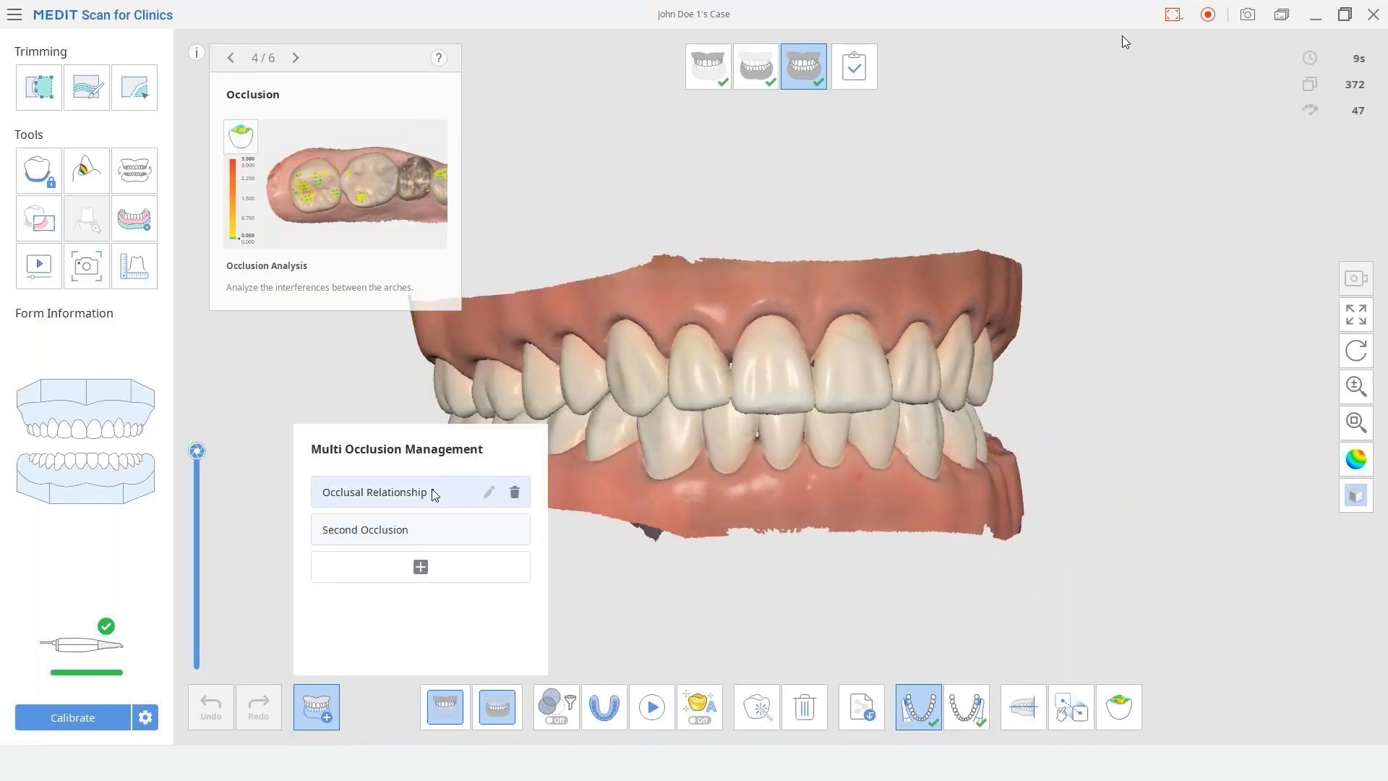
click(385, 536)
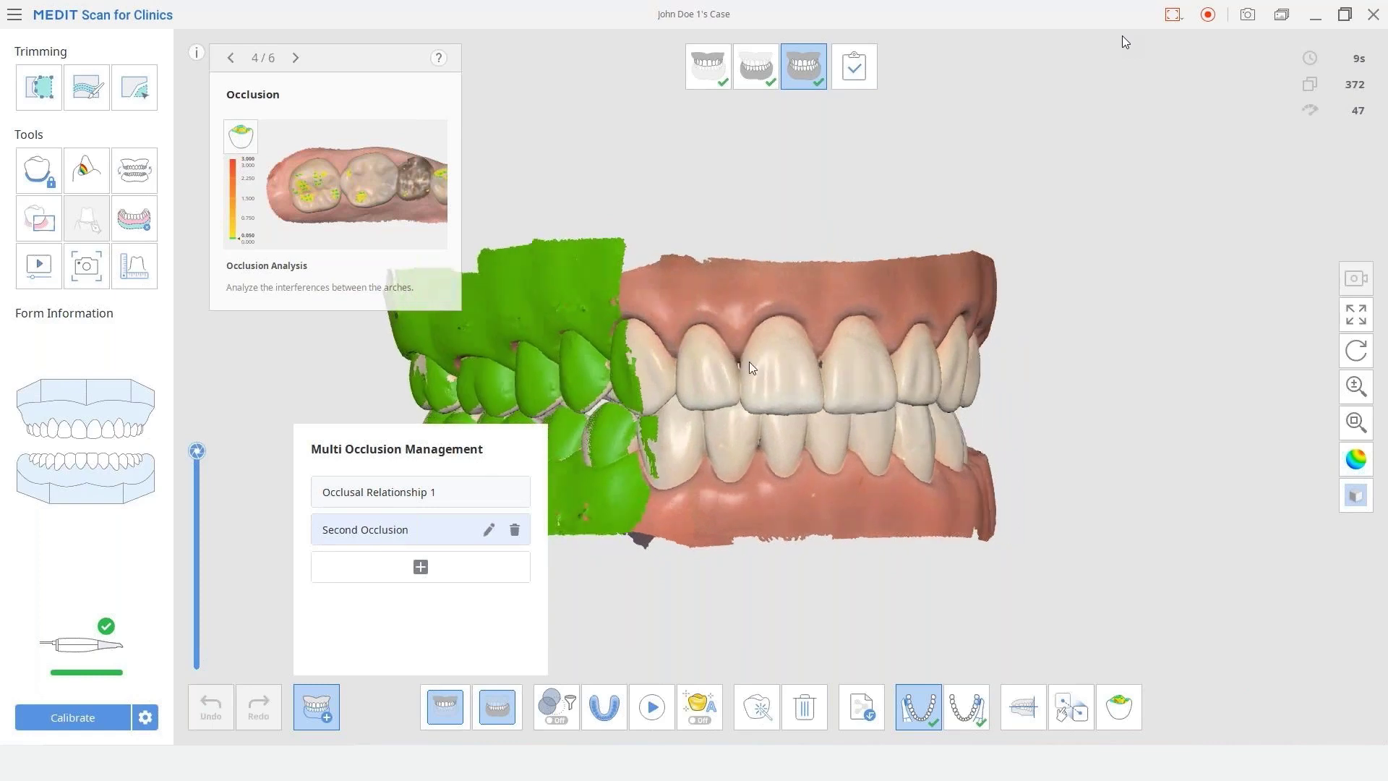
right_drag(749, 367, 735, 405)
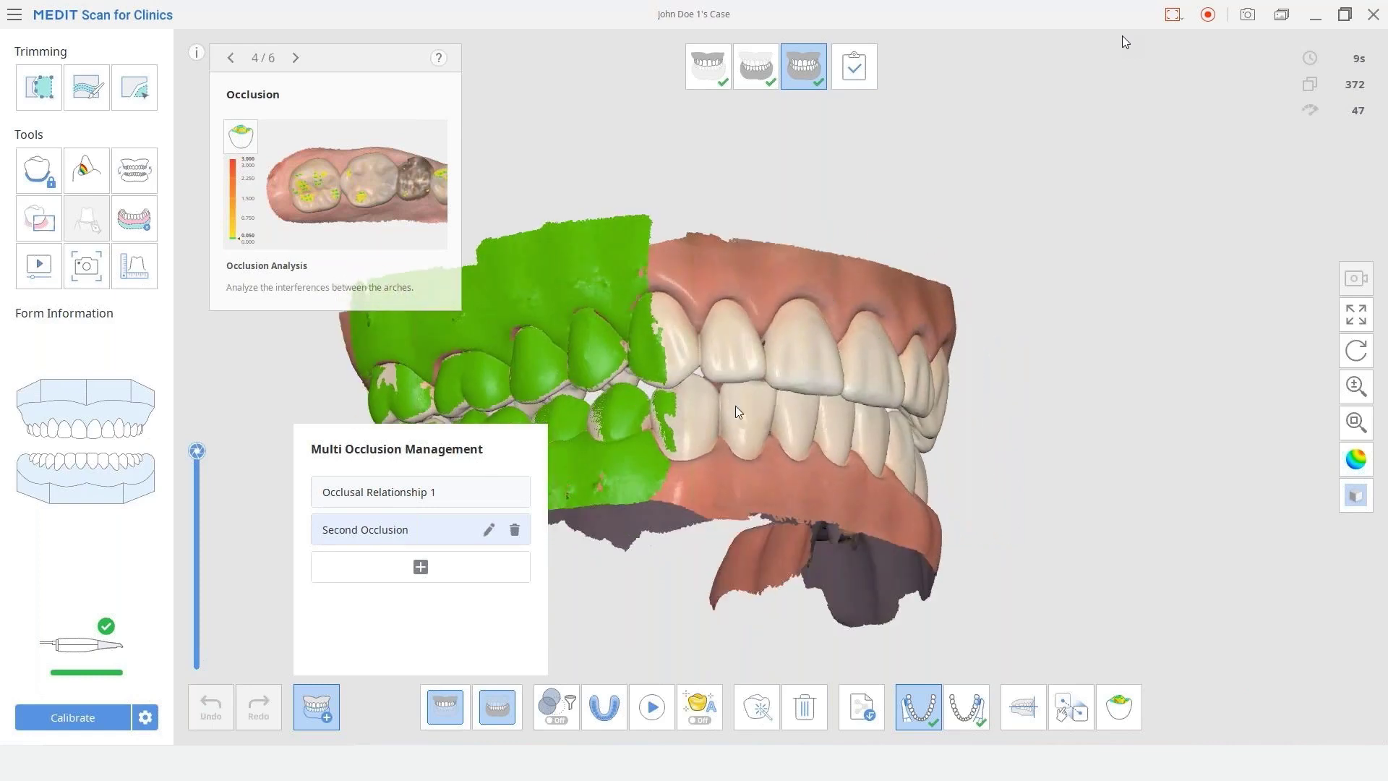
click(421, 569)
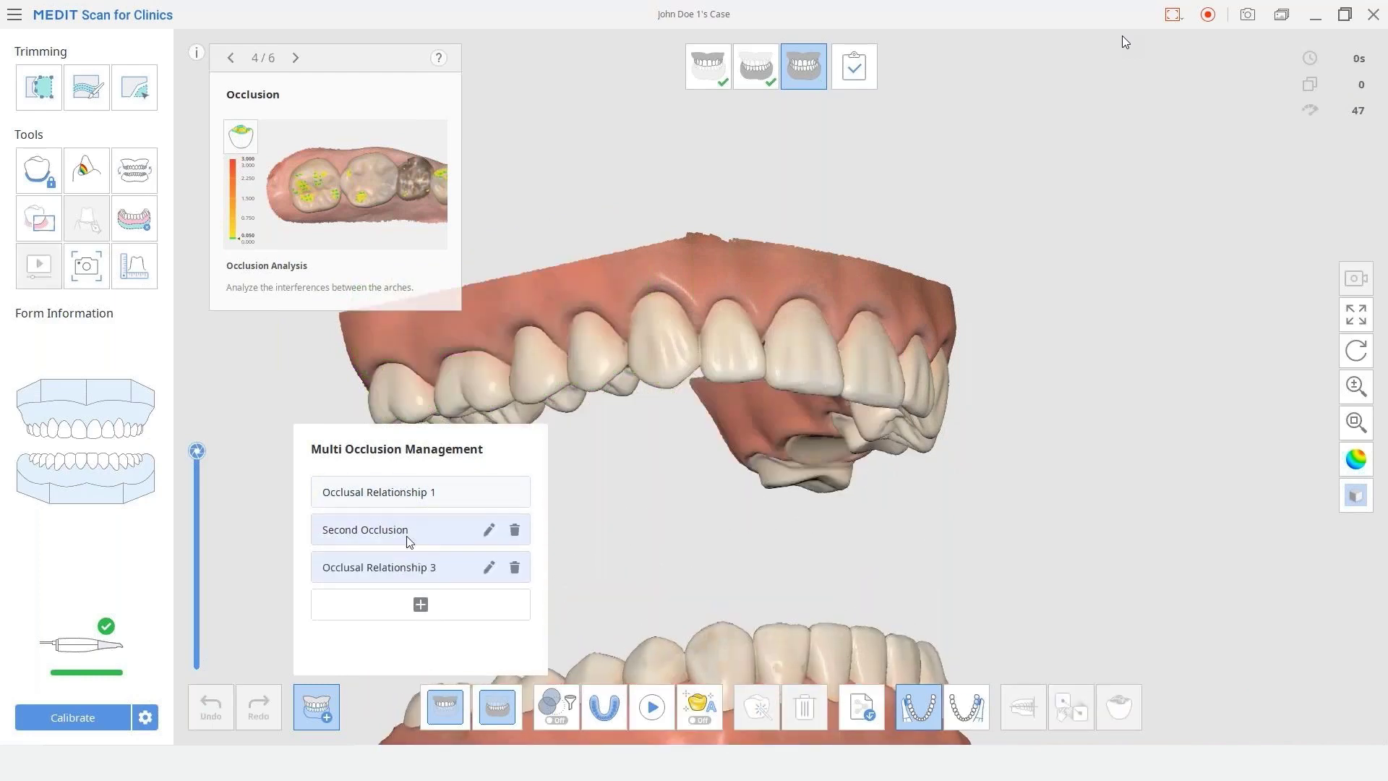
Step: Close the occlusion management panel and orbit the jaws to inspect the Occlusal Relationship 3 bite
click(489, 568)
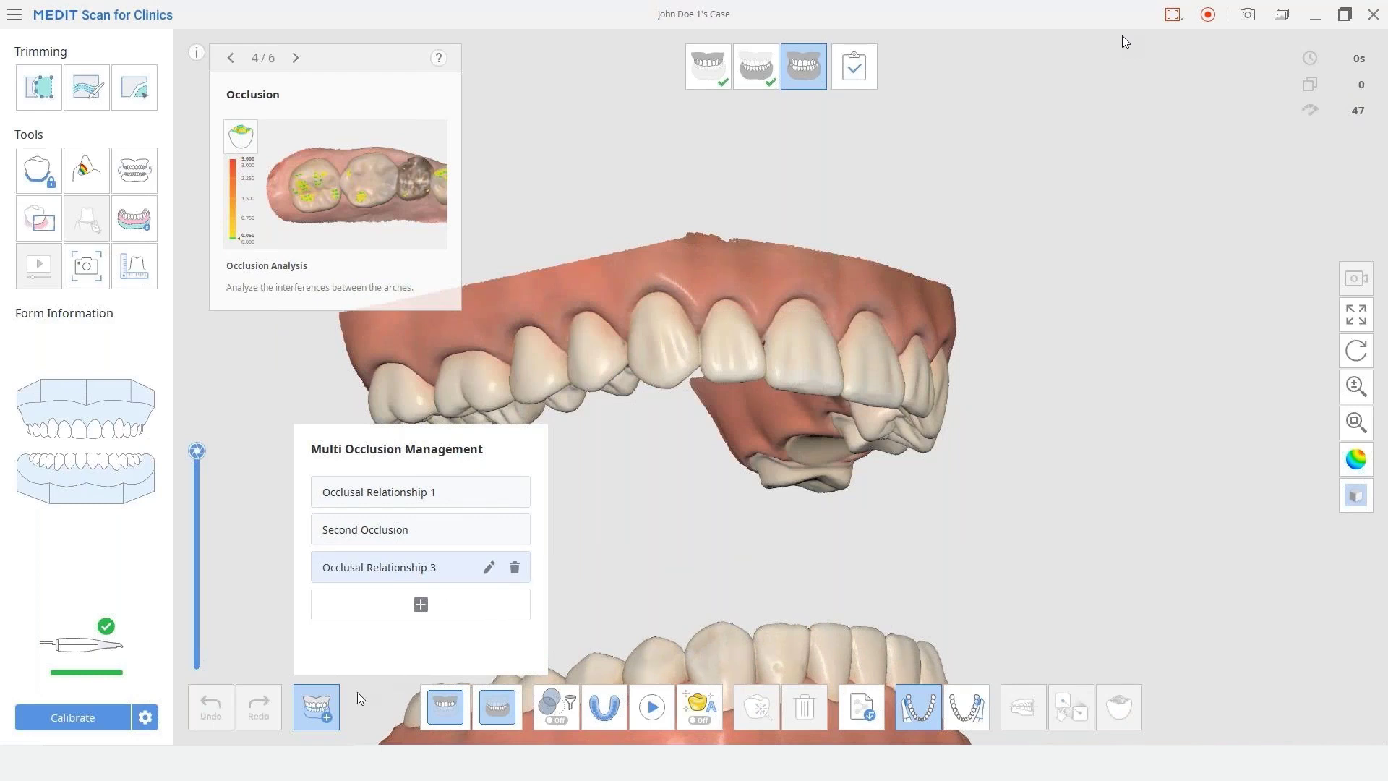
click(314, 708)
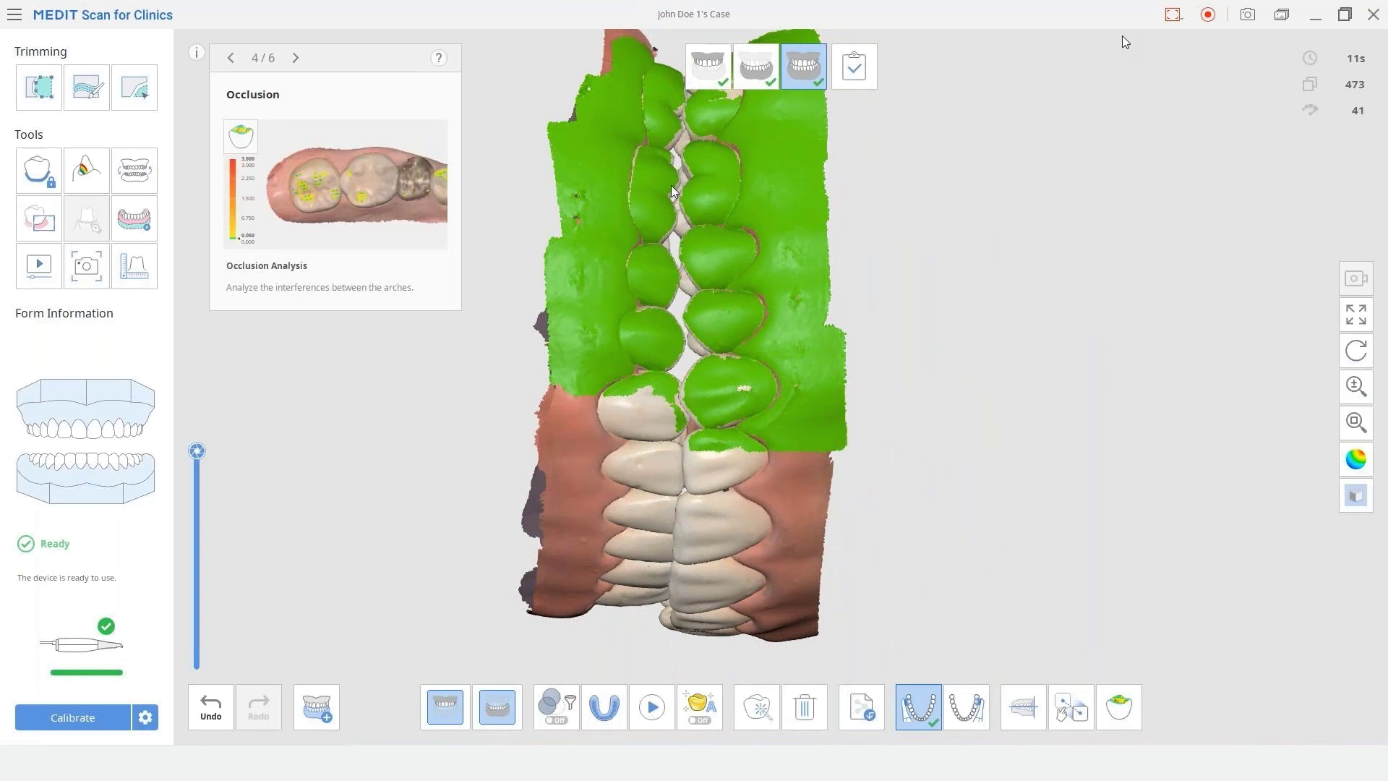
right_drag(671, 189, 728, 315)
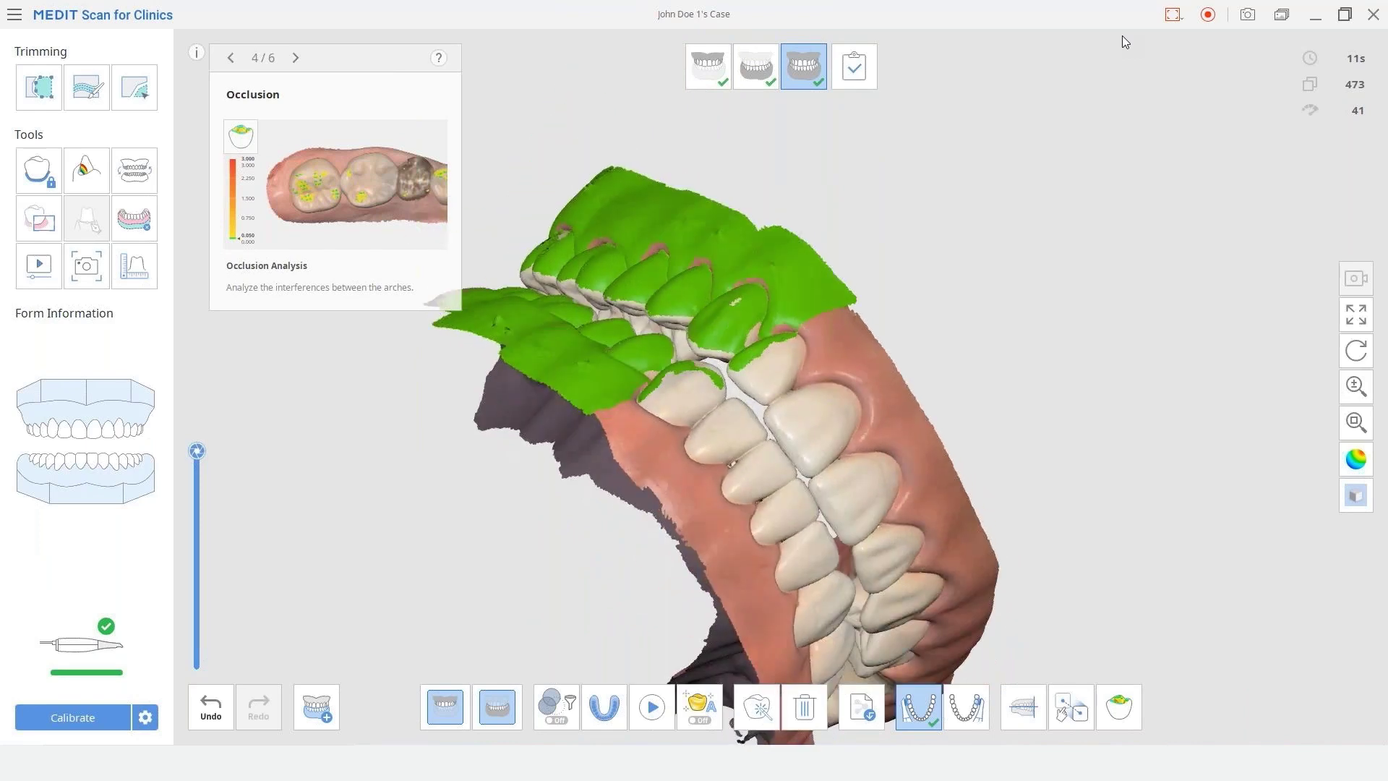
Step: Scan the Second Occlusion bite for Occlusal Relationship 3 and reopen the occlusal relationships list
click(968, 708)
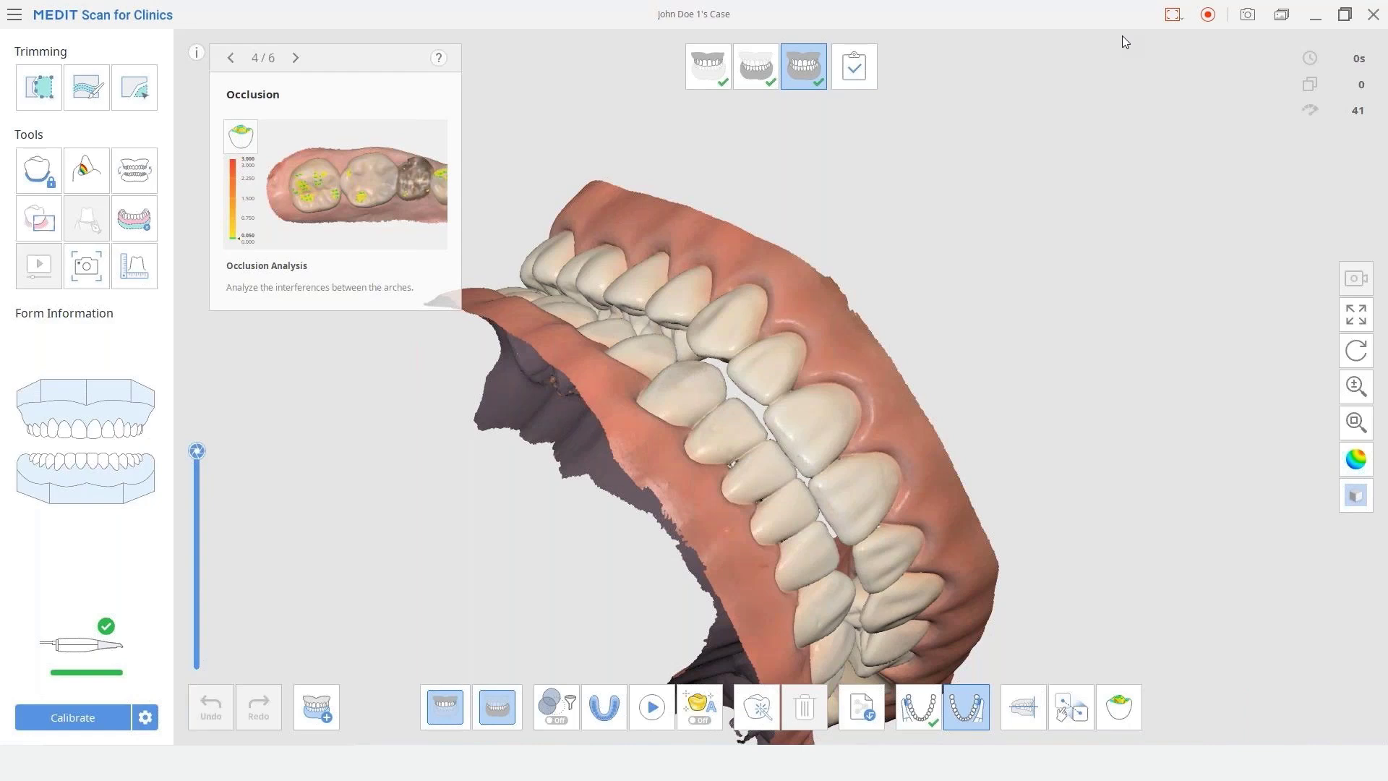
key(space)
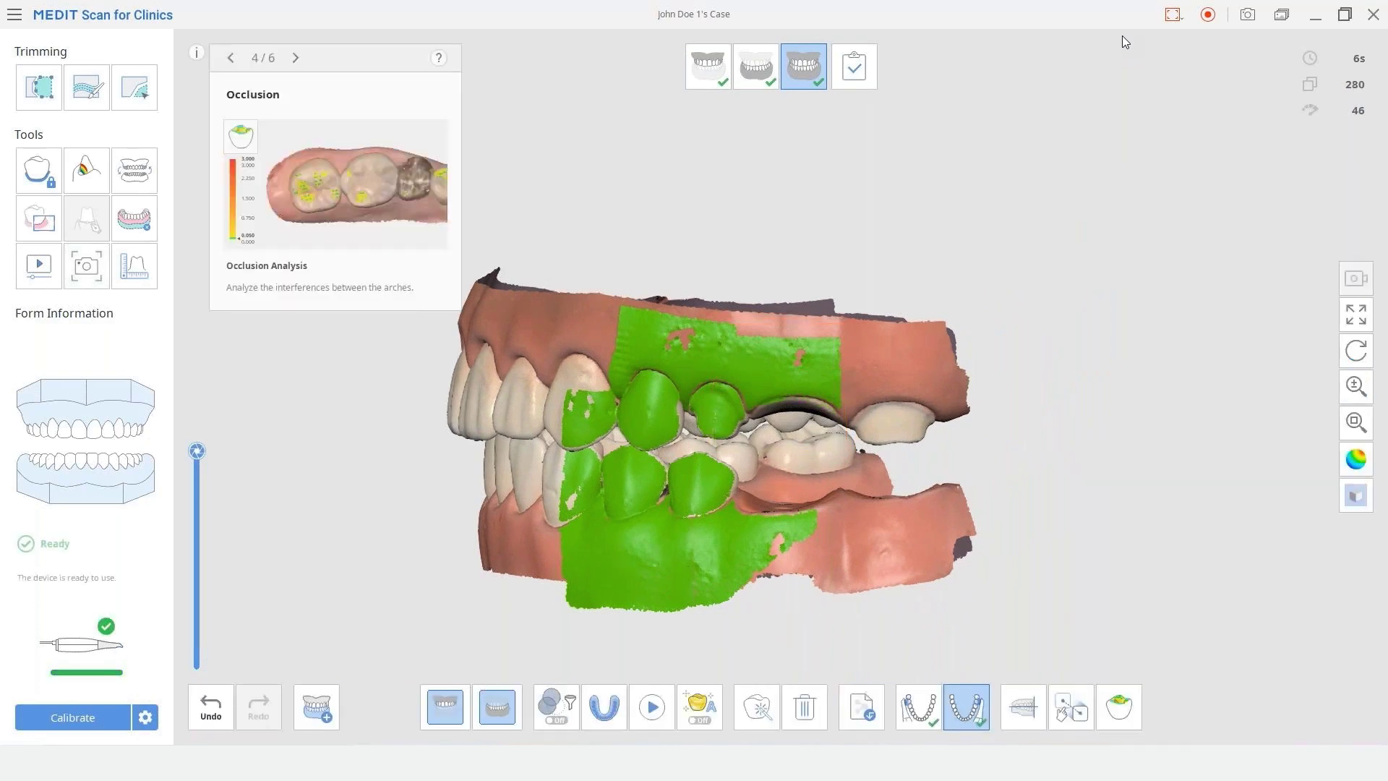
right_drag(587, 517, 514, 642)
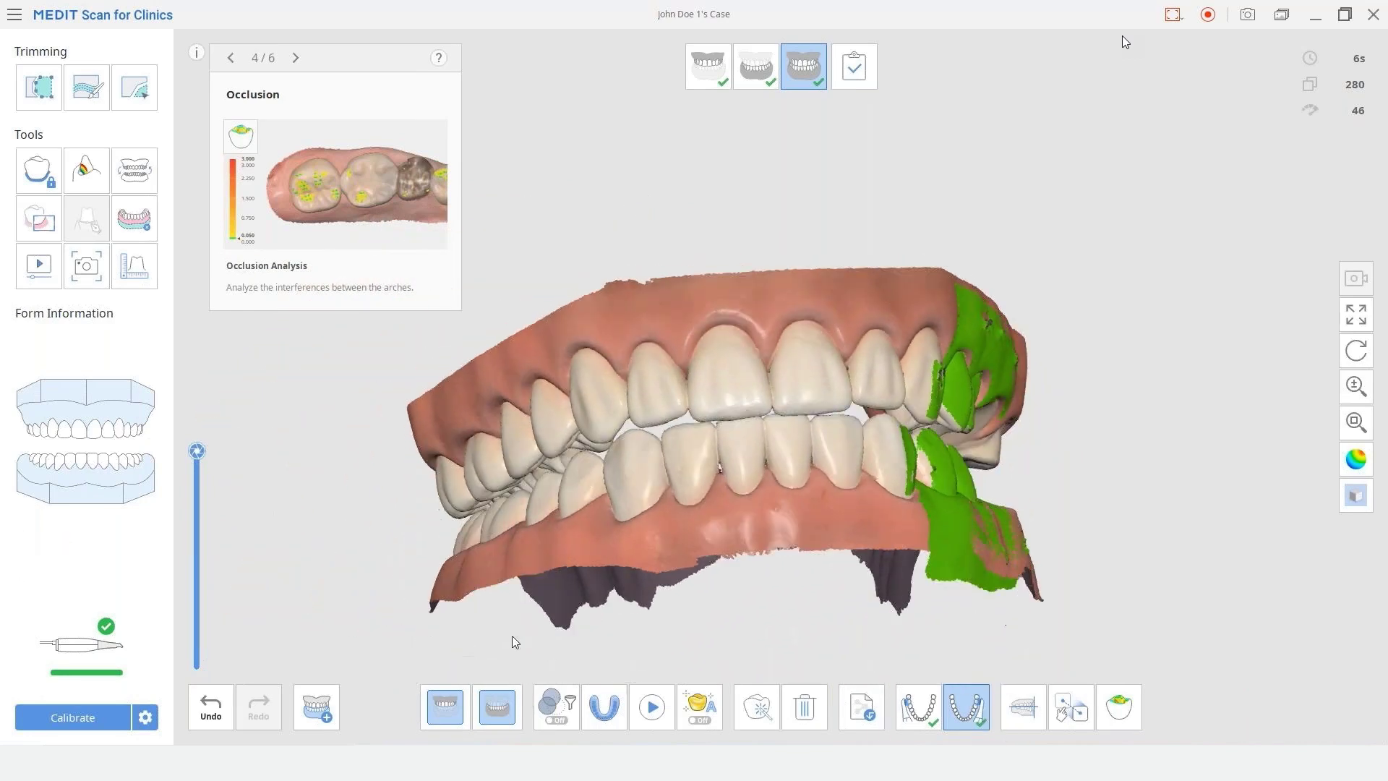
click(322, 712)
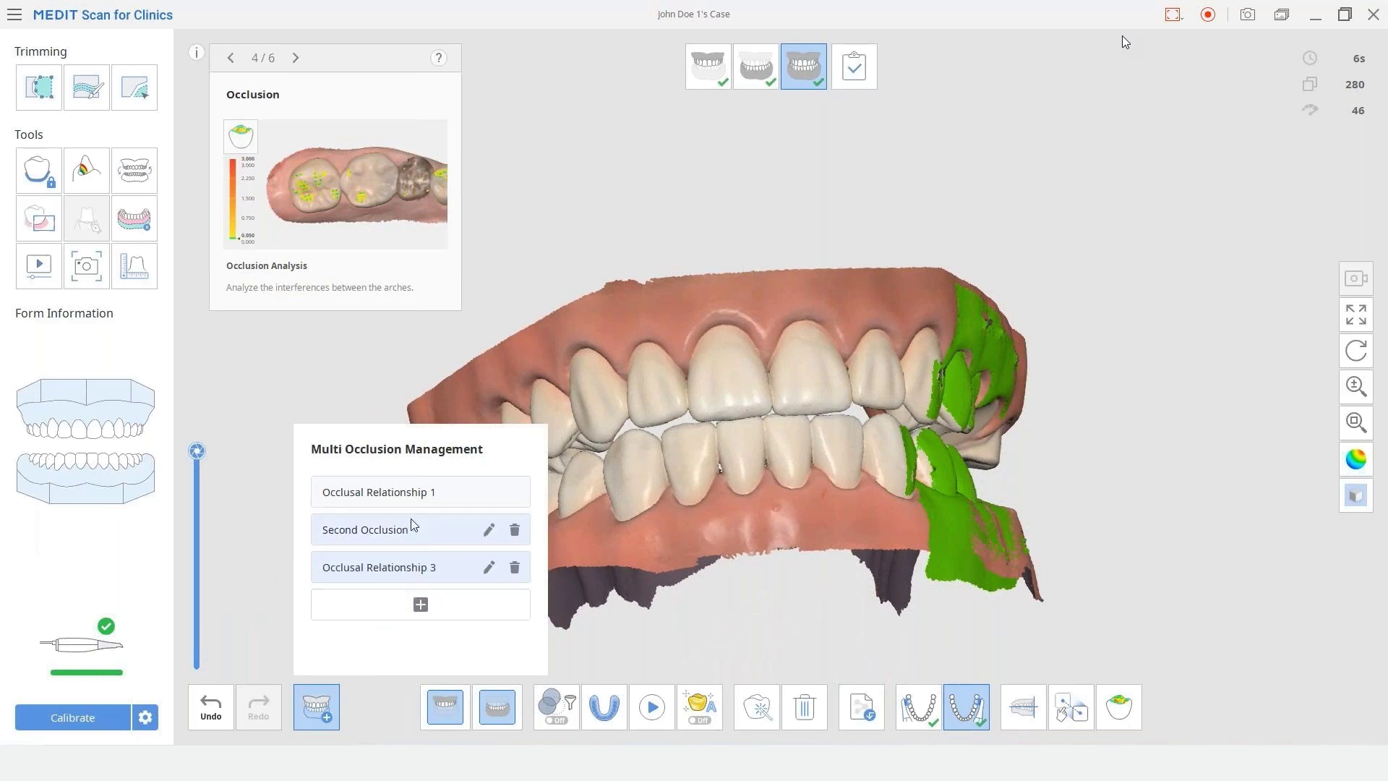
right_drag(701, 381, 868, 384)
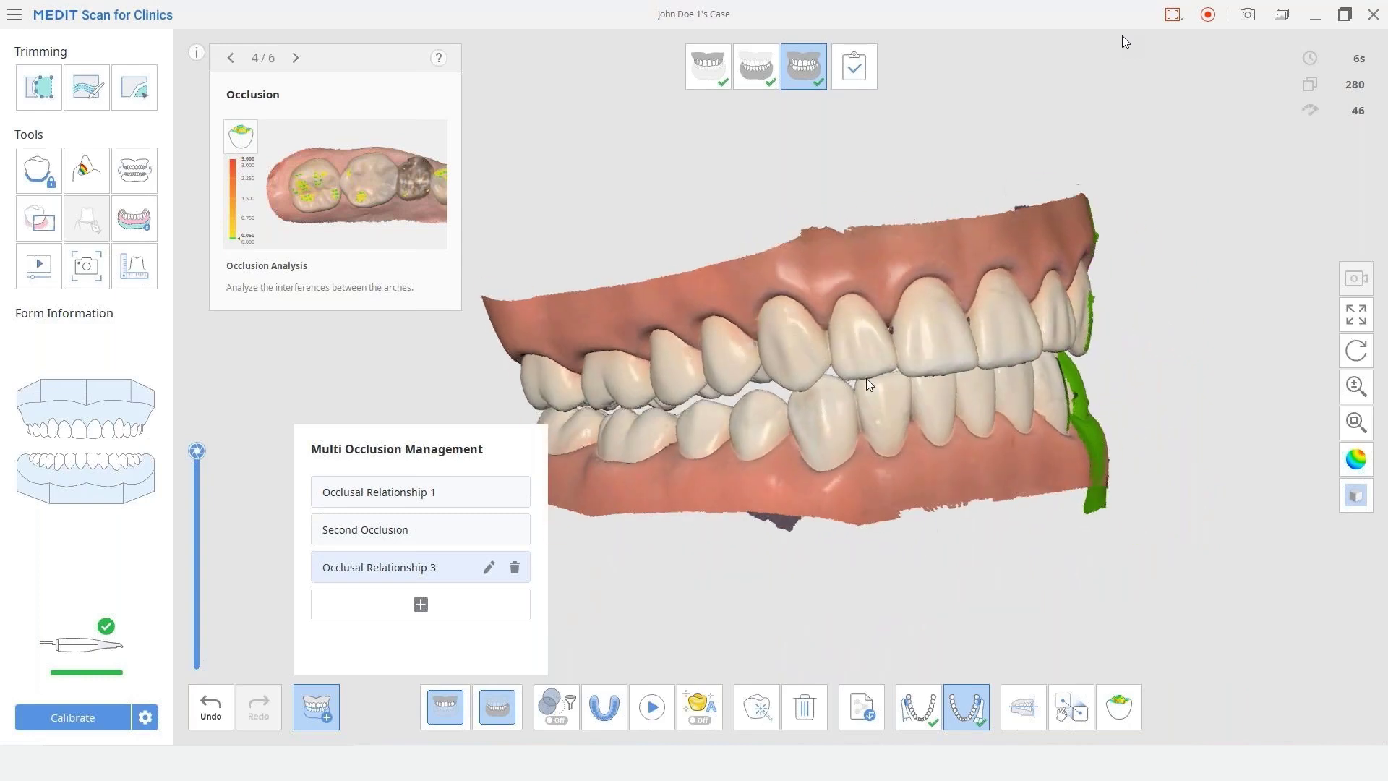
Step: Load the Occlusal Relationship 1, Second Occlusion and Occlusal Relationship 3 bites, orbiting to inspect each
click(443, 496)
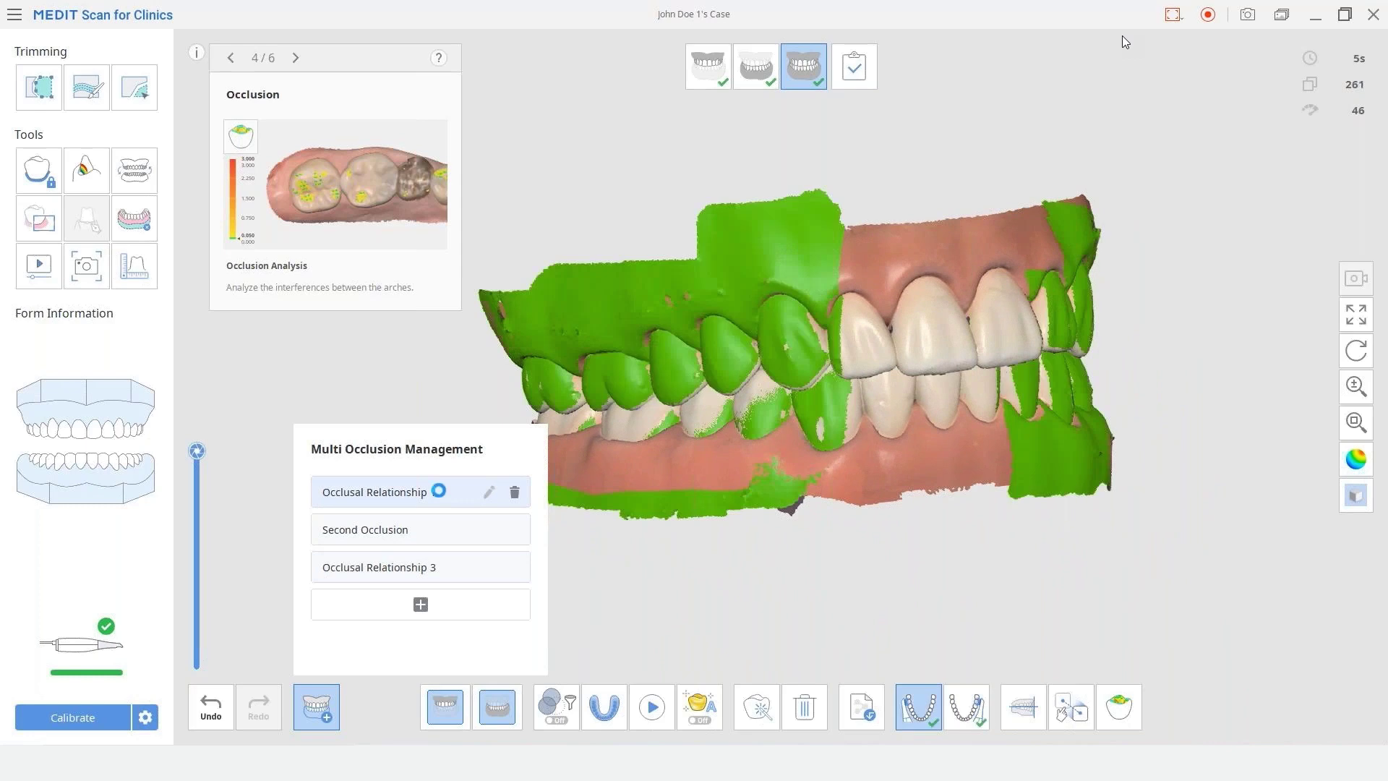
click(367, 532)
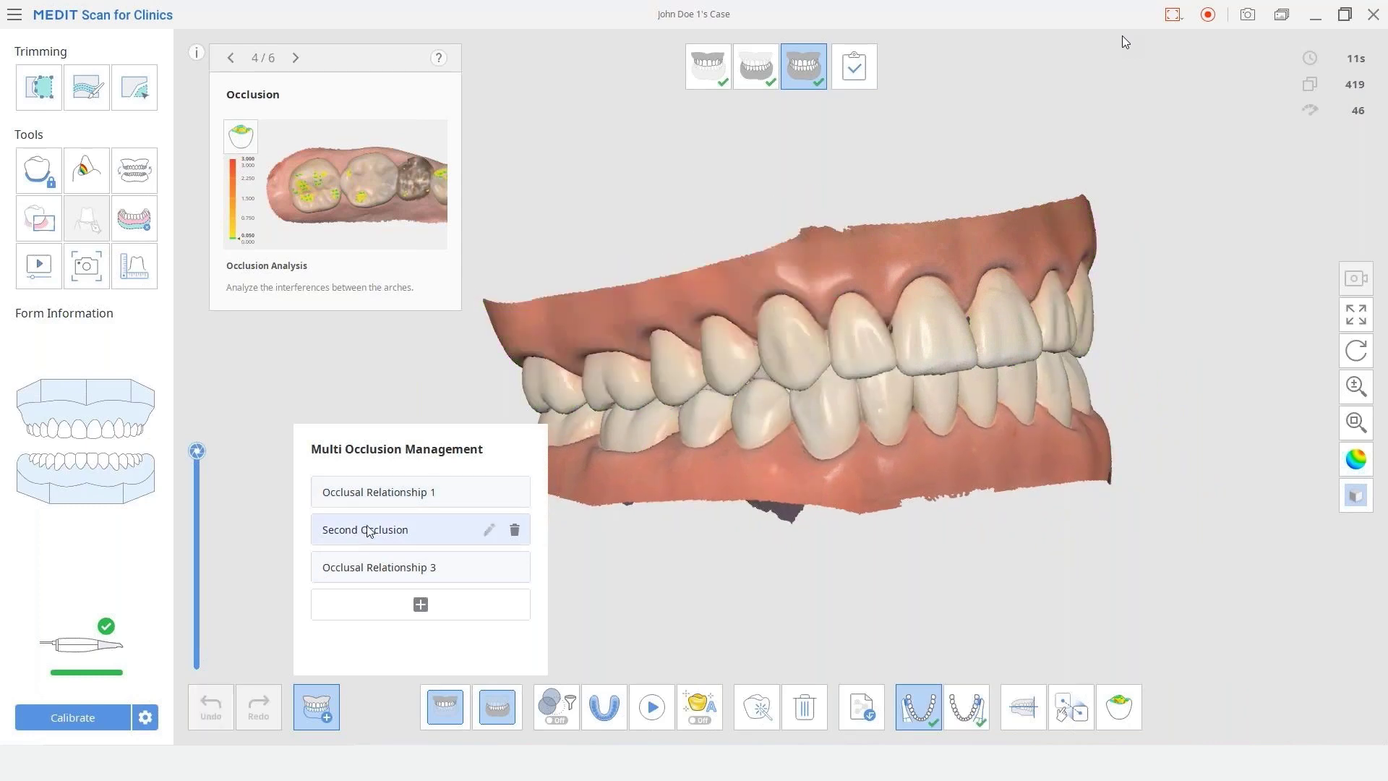
right_drag(741, 348, 722, 375)
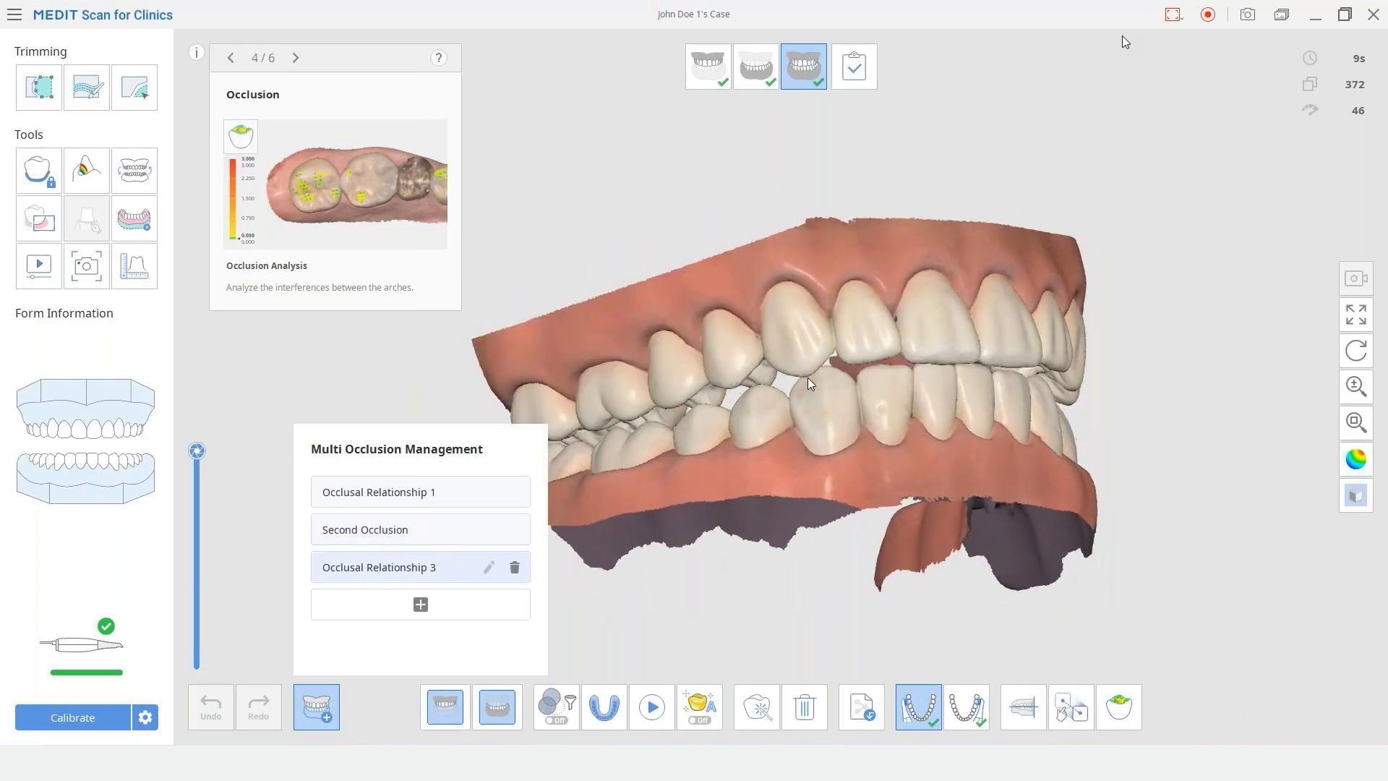
right_drag(869, 340, 675, 418)
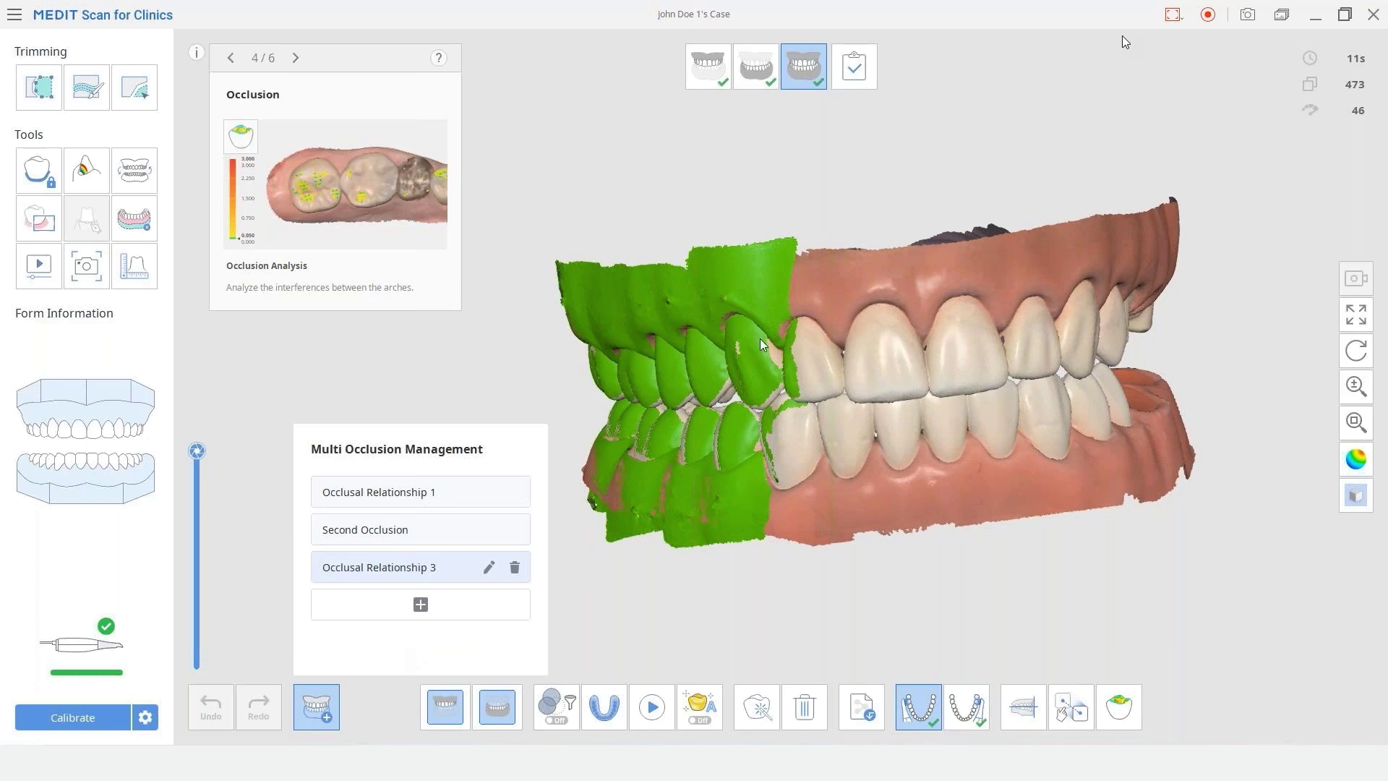
right_drag(760, 338, 900, 517)
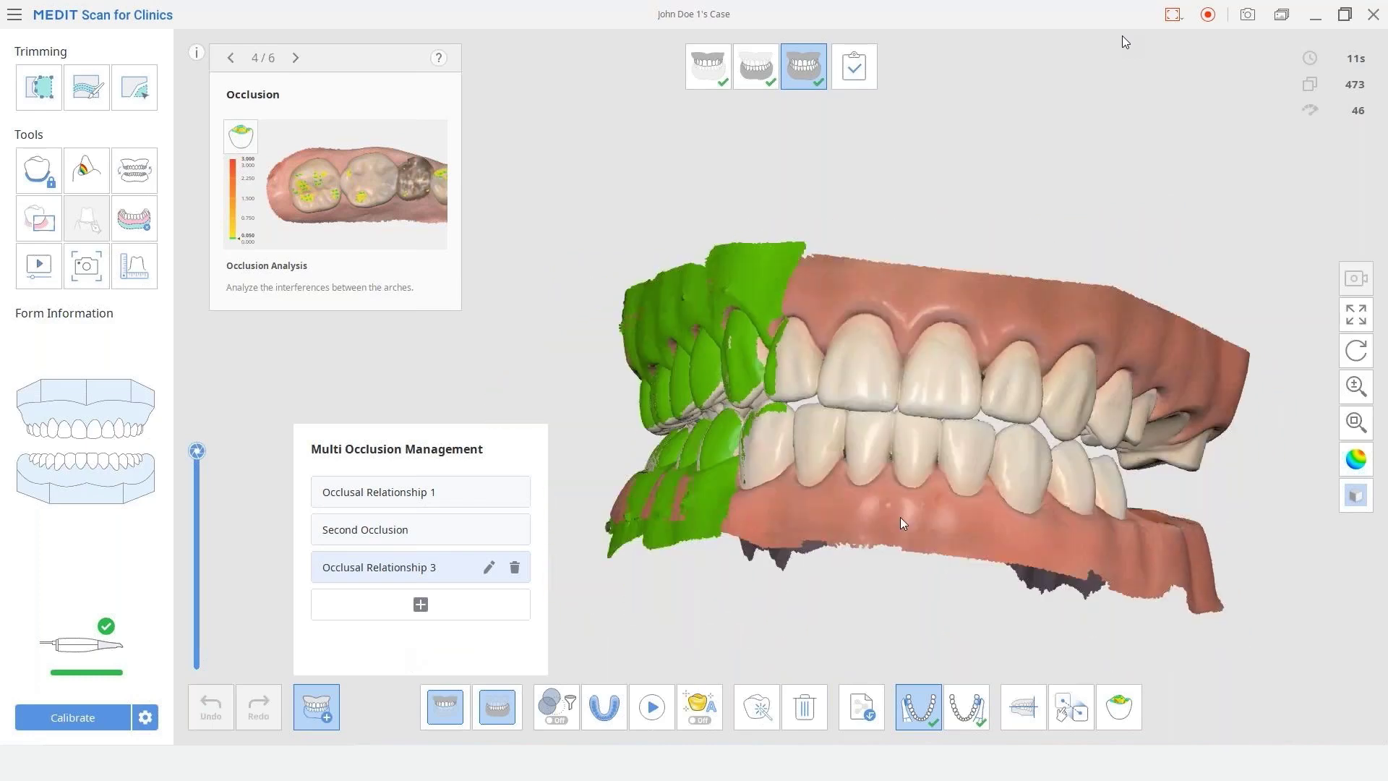
Step: Add Occlusal Relationships 4 and 5, delete both again, and close the management panel
click(420, 605)
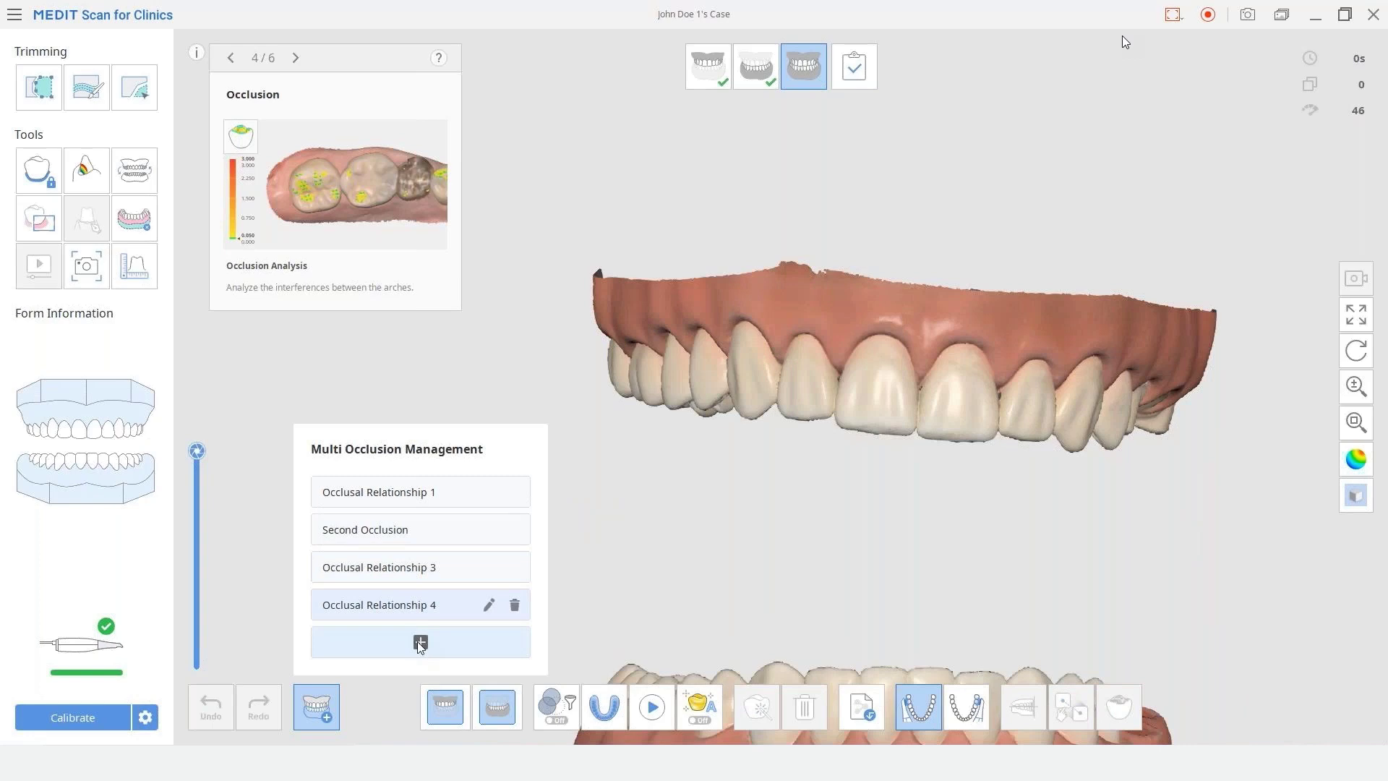
click(421, 642)
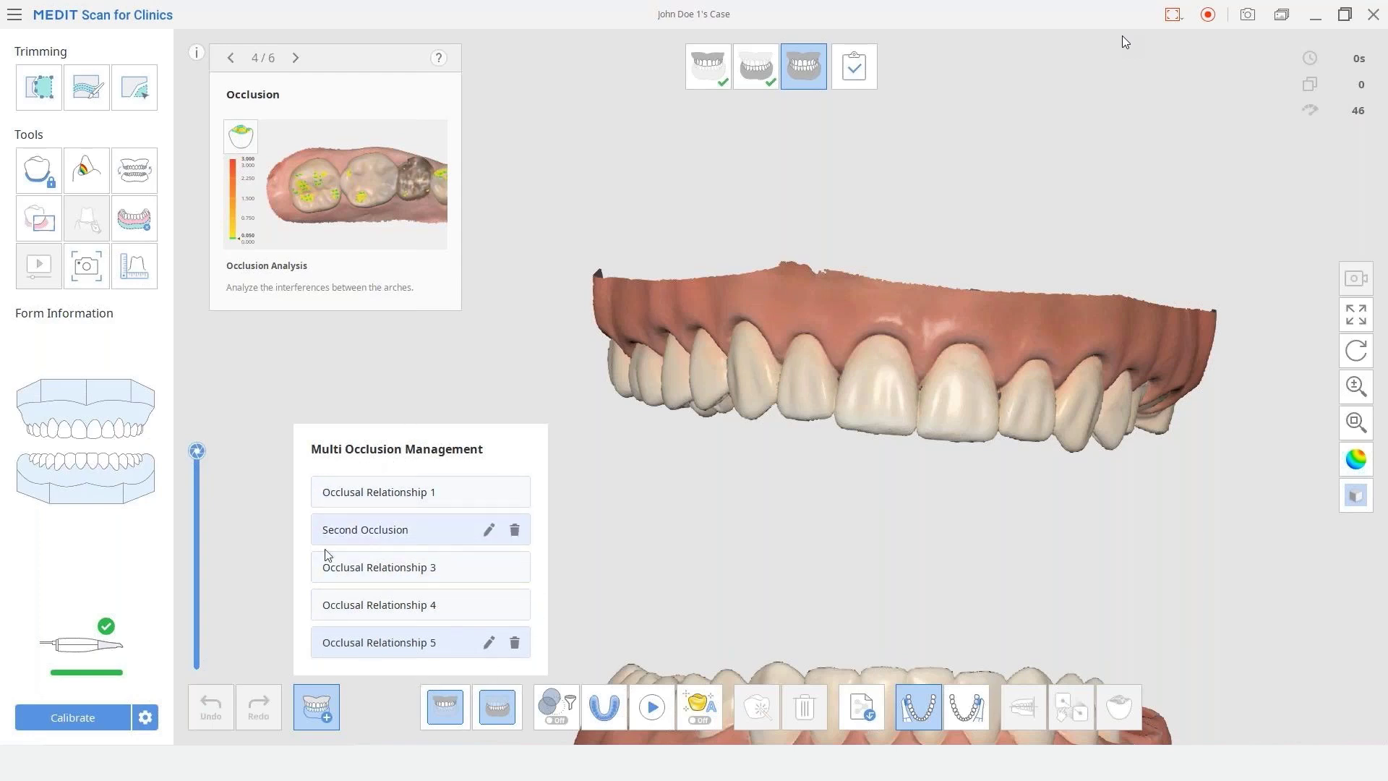
click(515, 643)
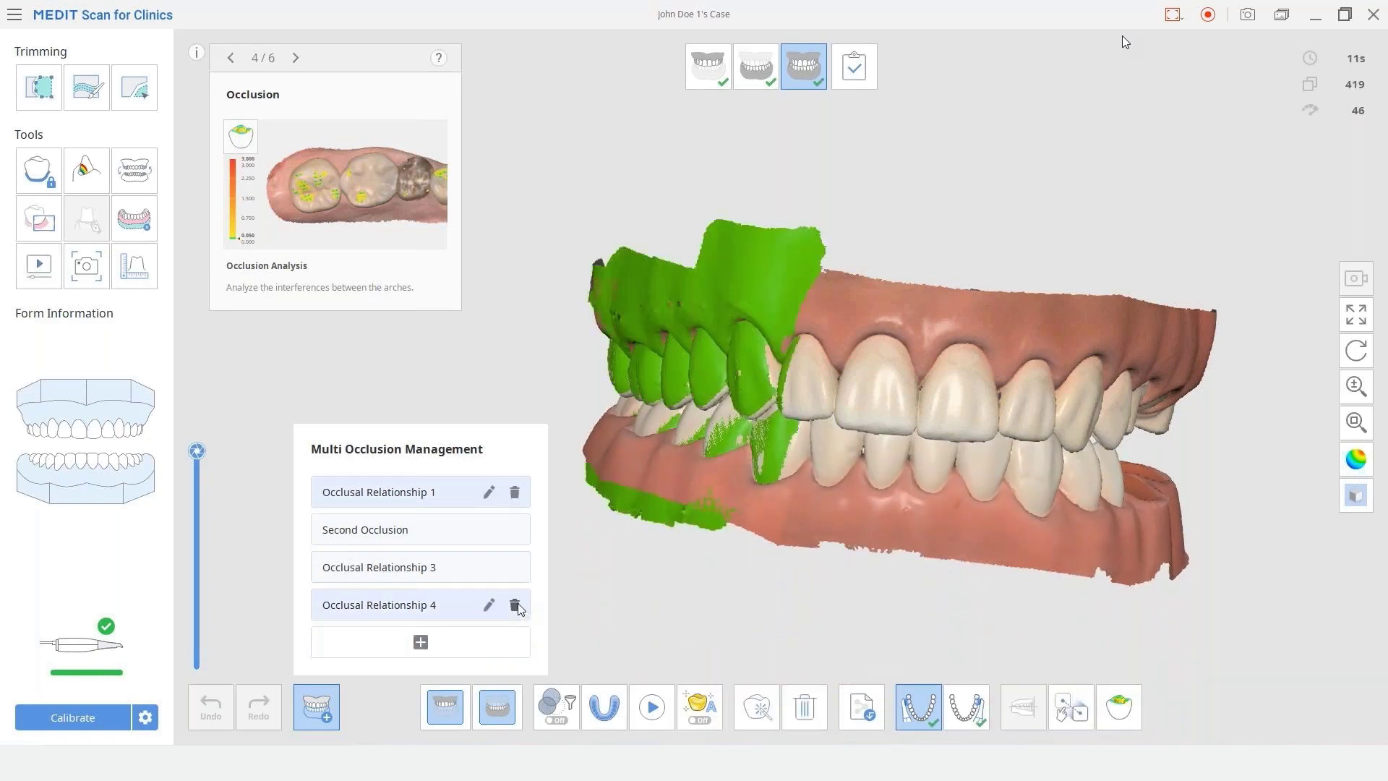
click(514, 604)
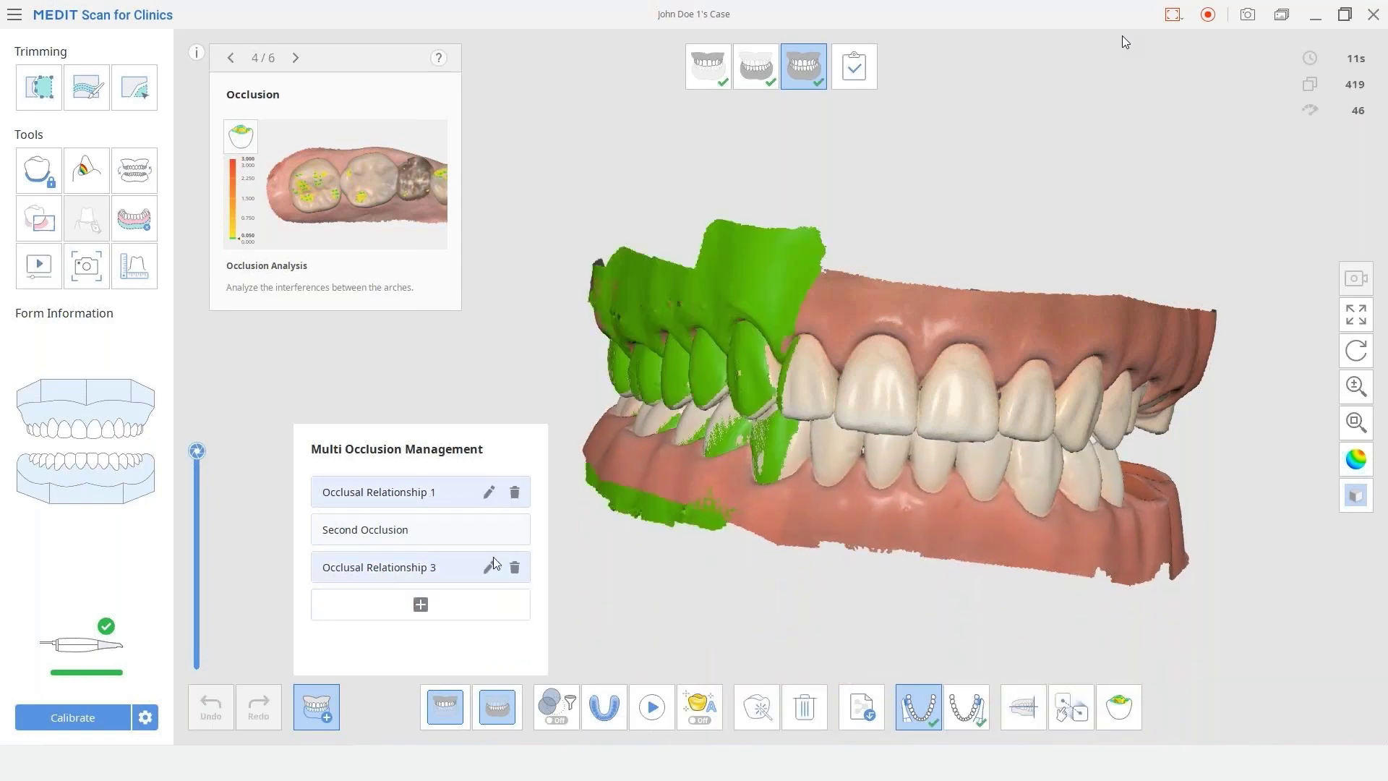
click(316, 715)
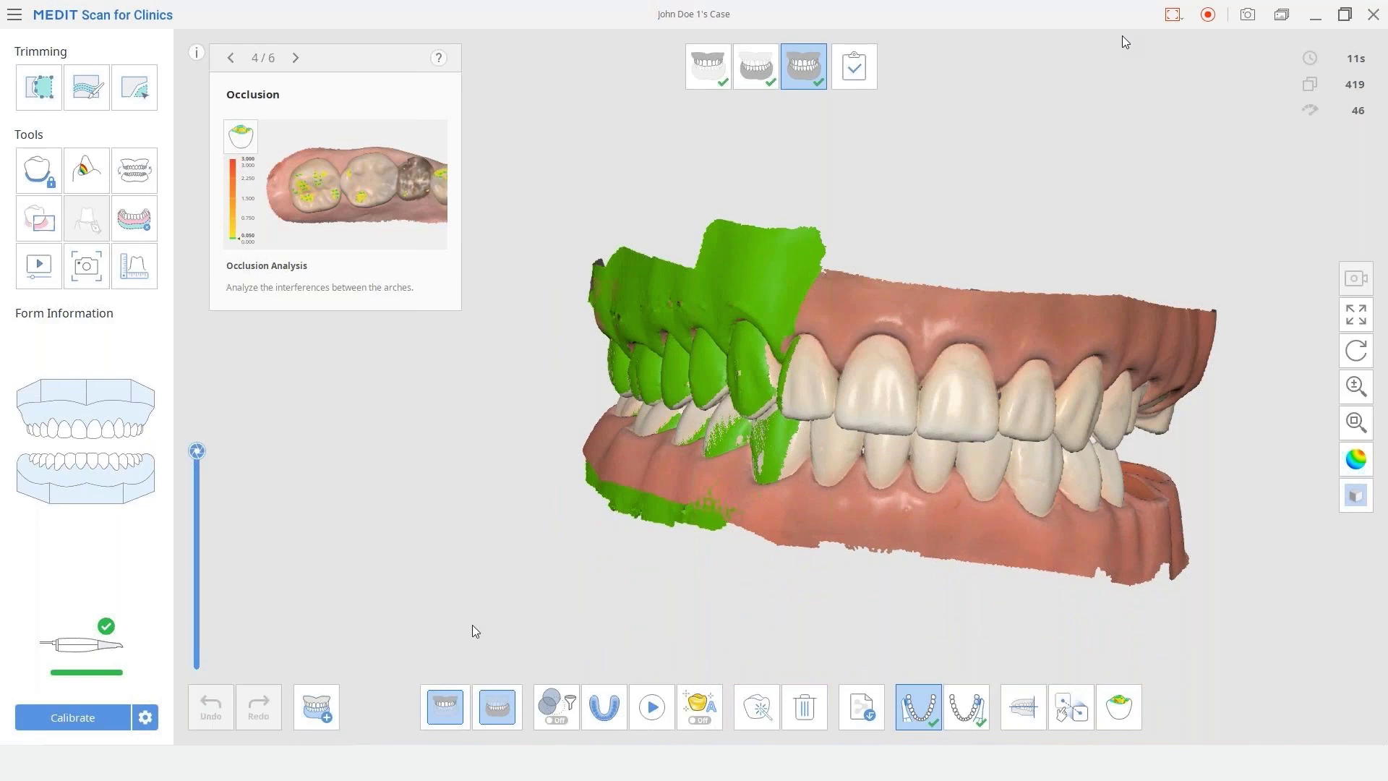
right_drag(702, 438, 827, 394)
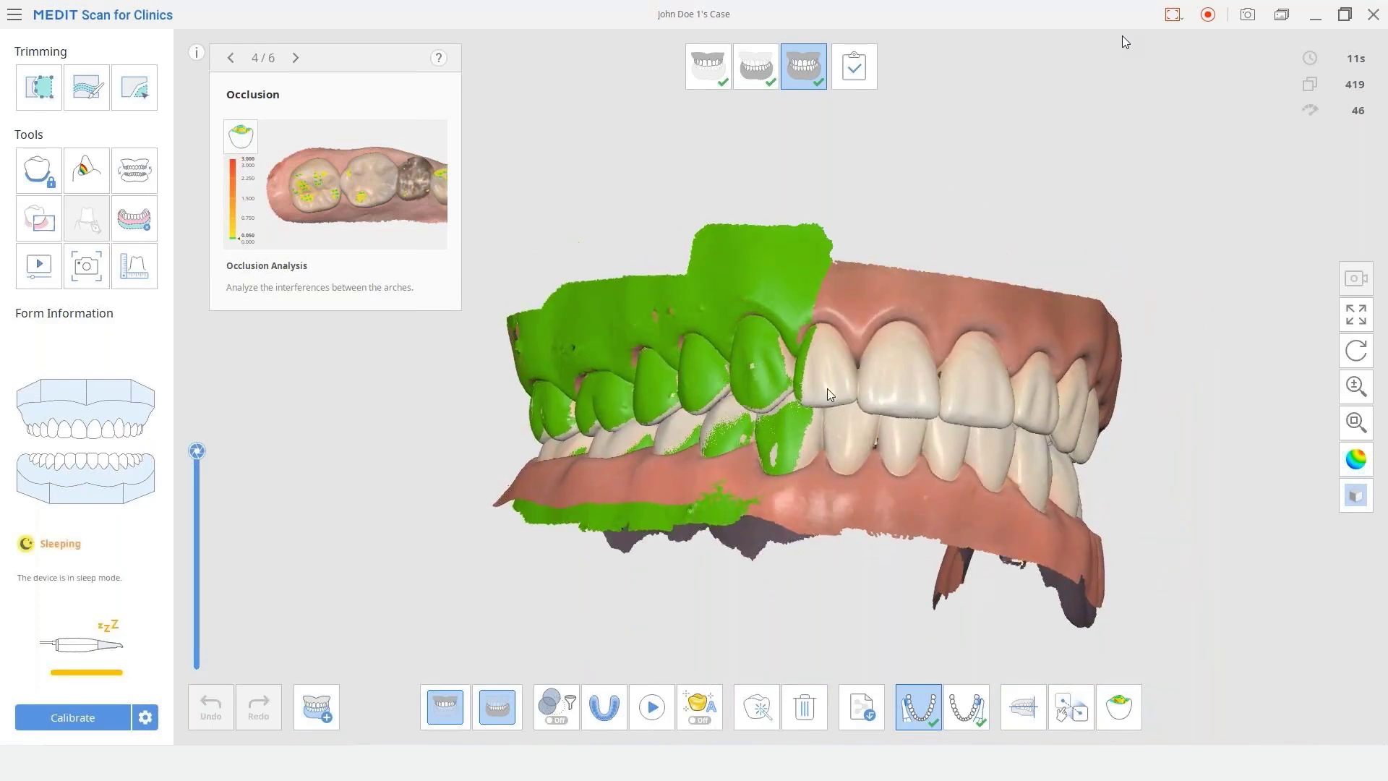
right_drag(926, 363, 713, 381)
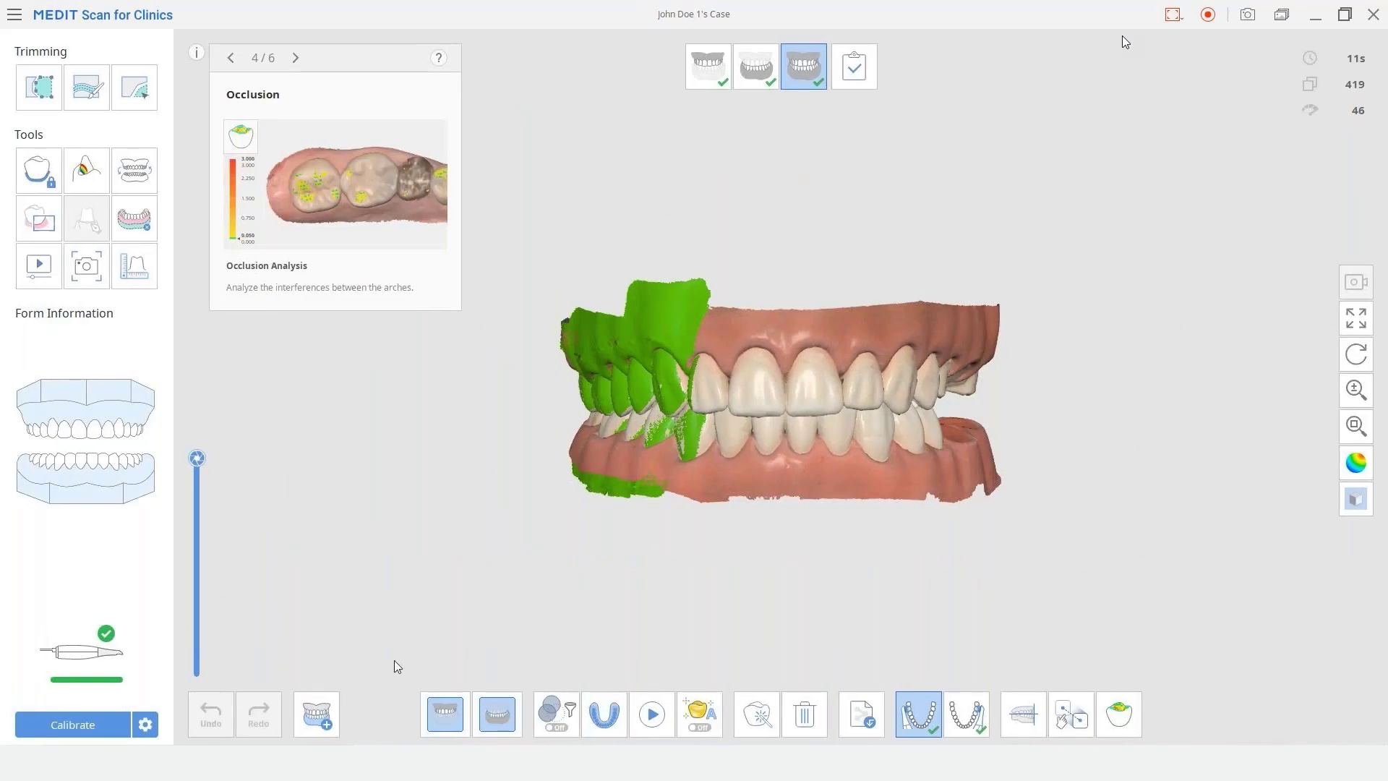
Step: Add Occlusal Relationship 4 as a new occlusion group, then hide the Multi Occlusion list
click(319, 711)
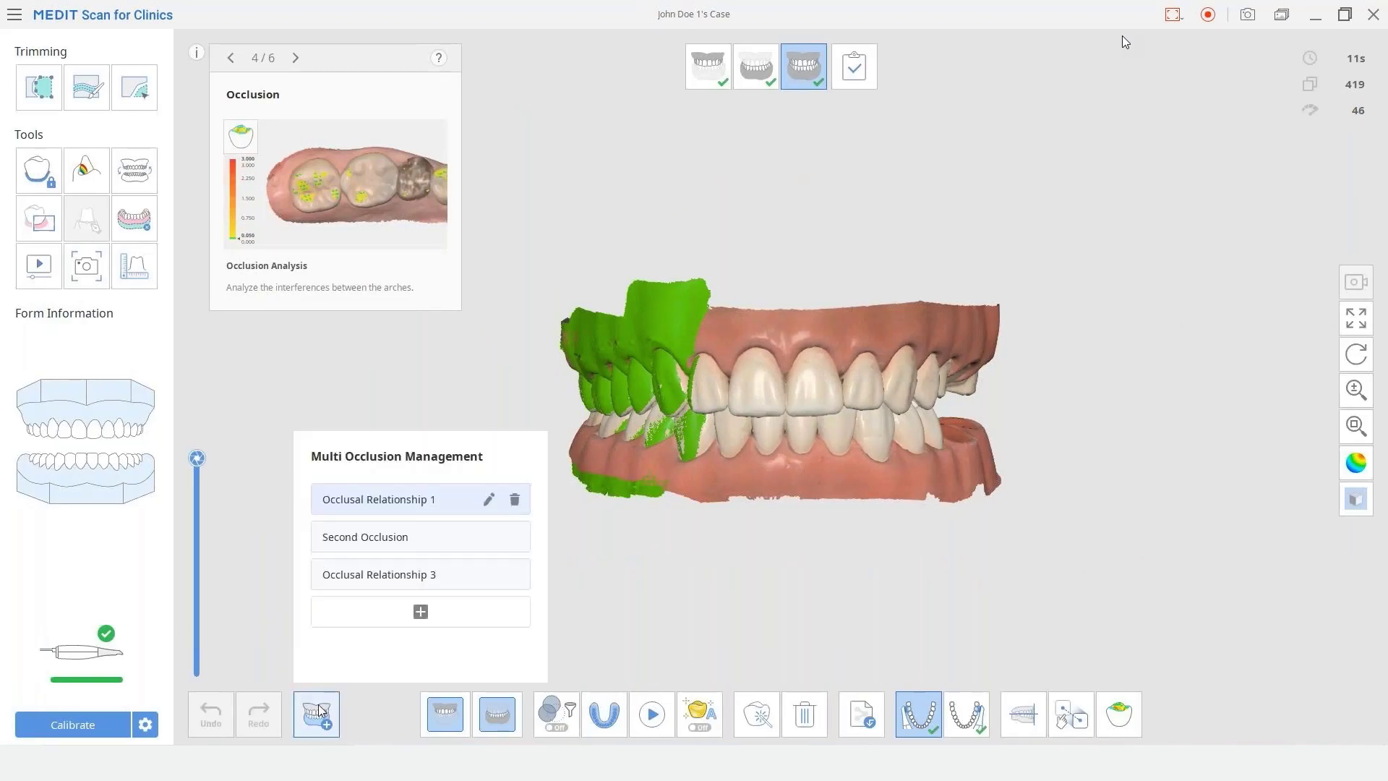
click(422, 613)
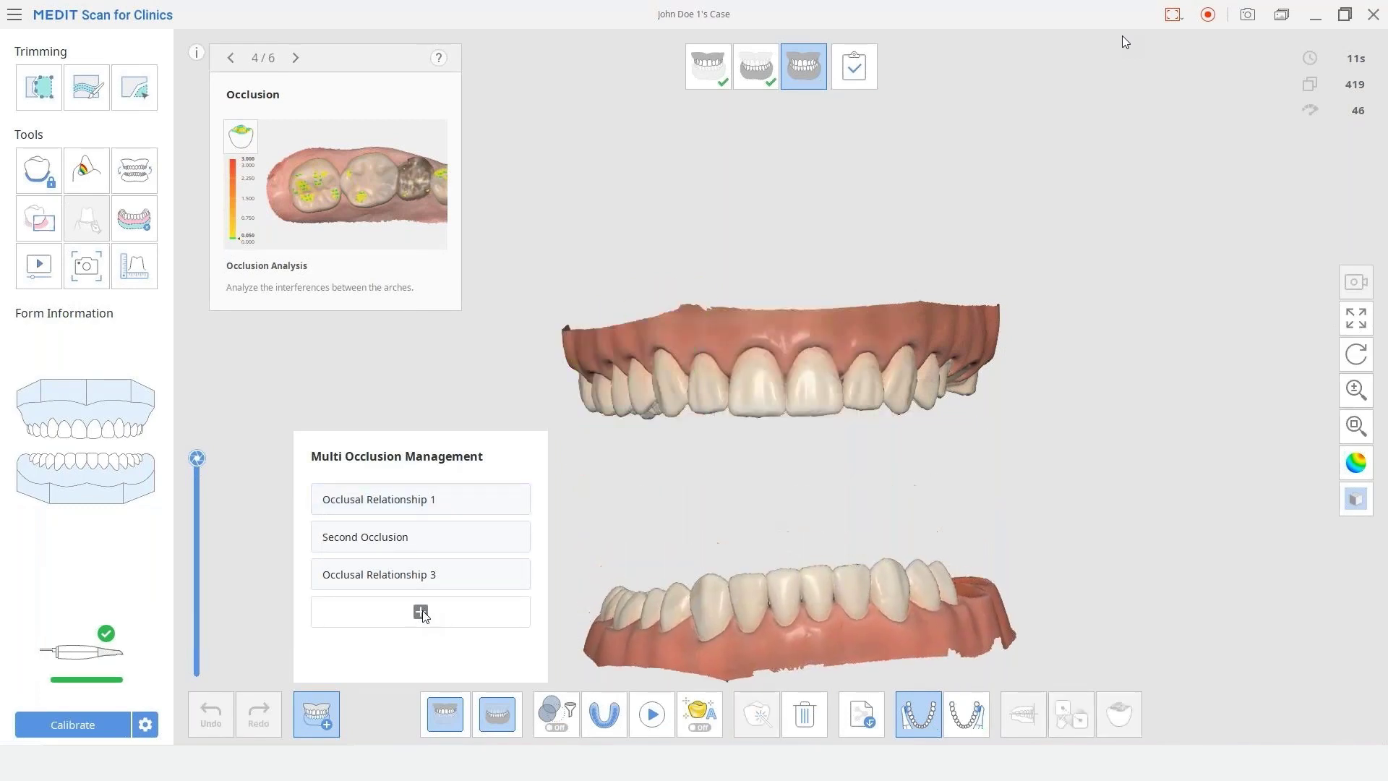
click(316, 712)
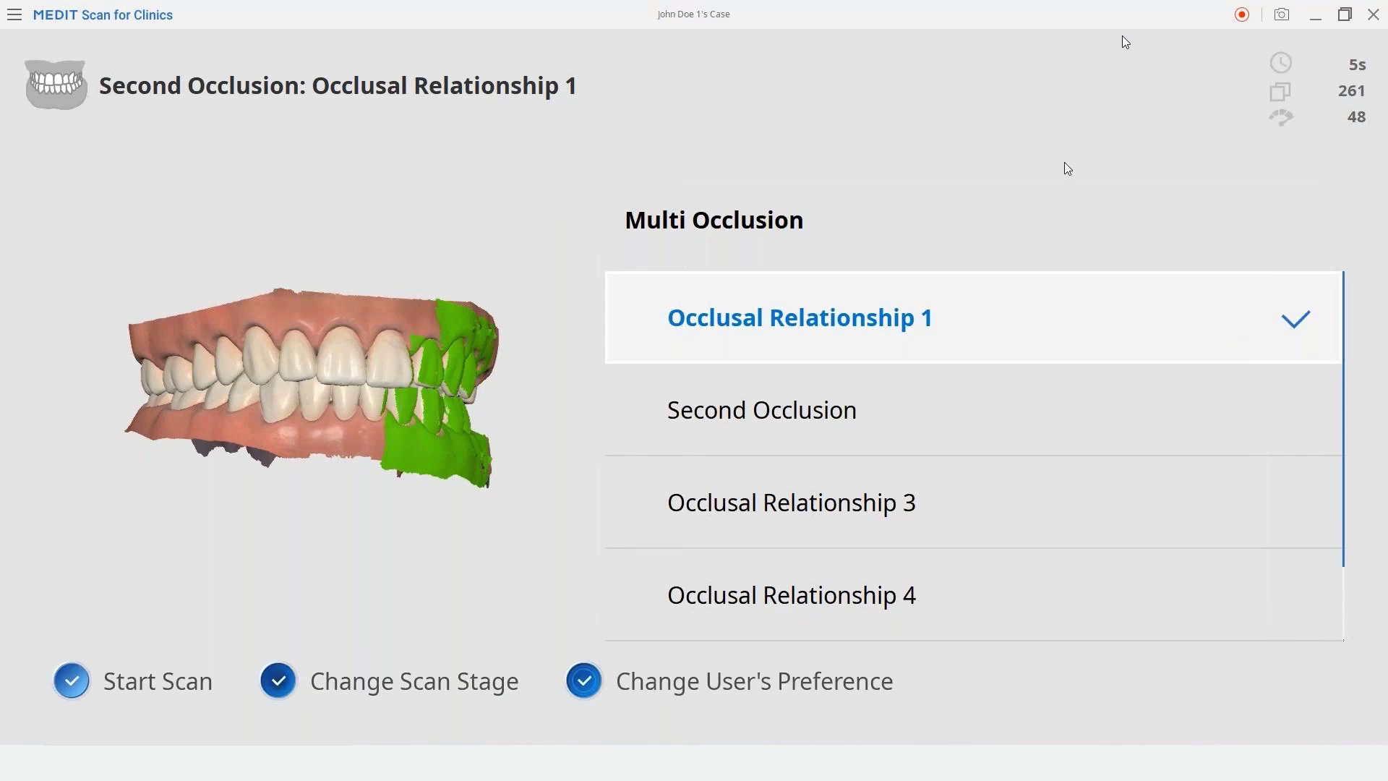
Step: Activate Second Occlusion, Occlusal Relationship 3 and Occlusal Relationship 4 in turn
key(Down)
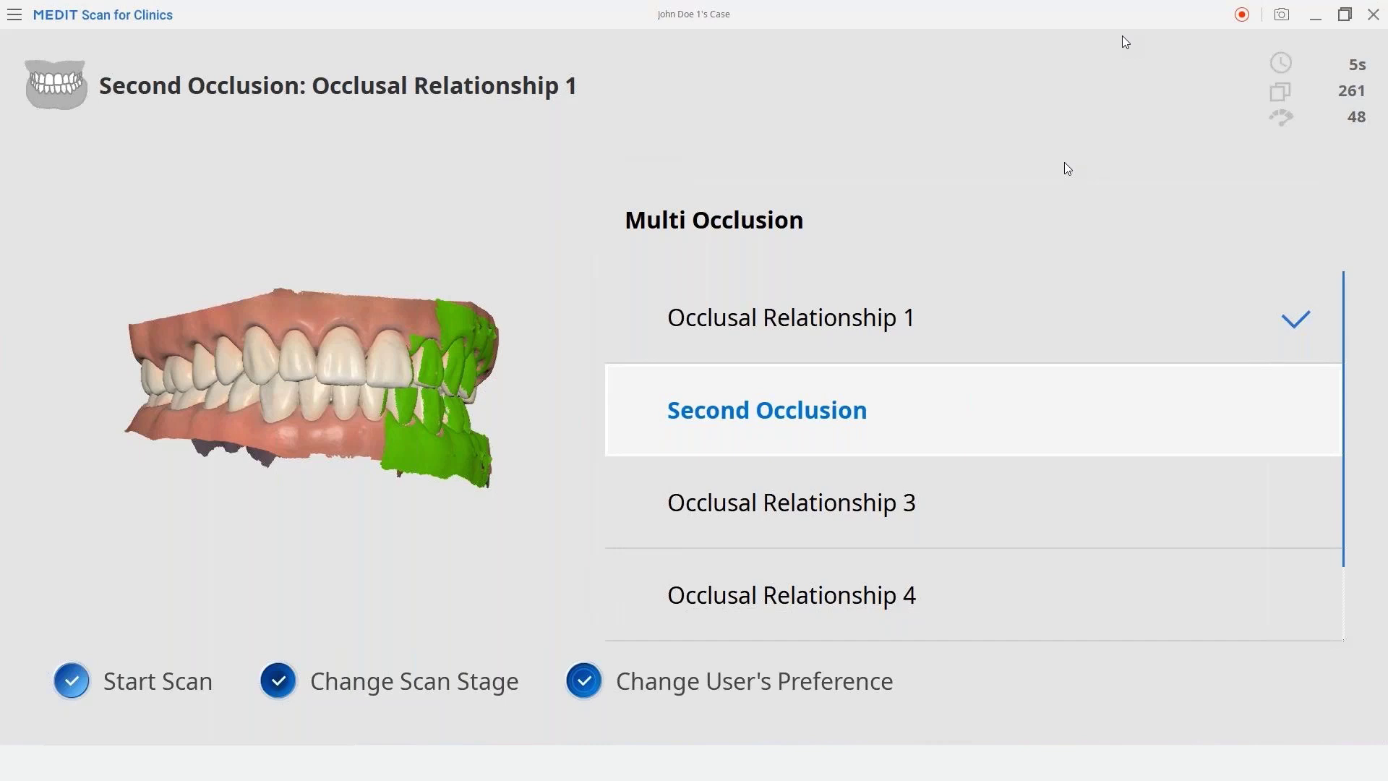
key(Return)
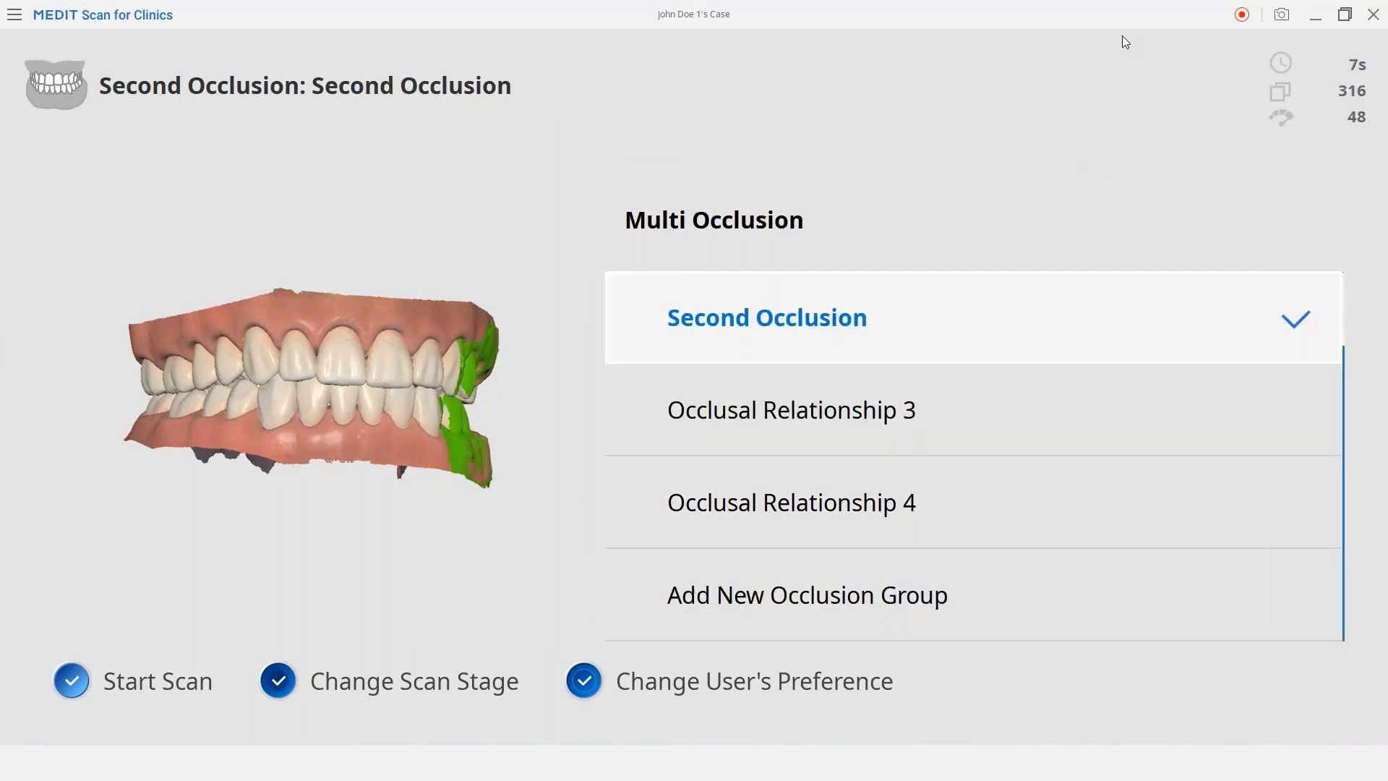
key(Down)
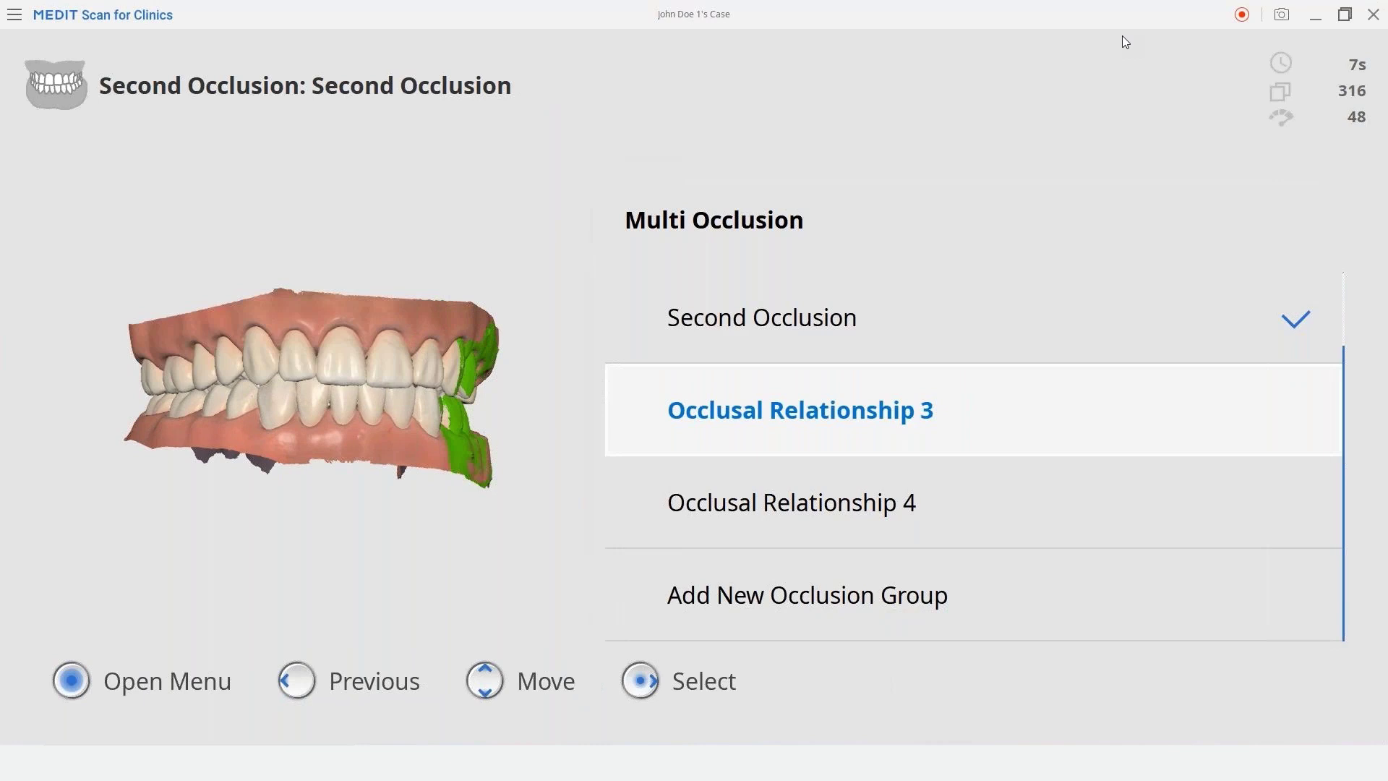
key(Return)
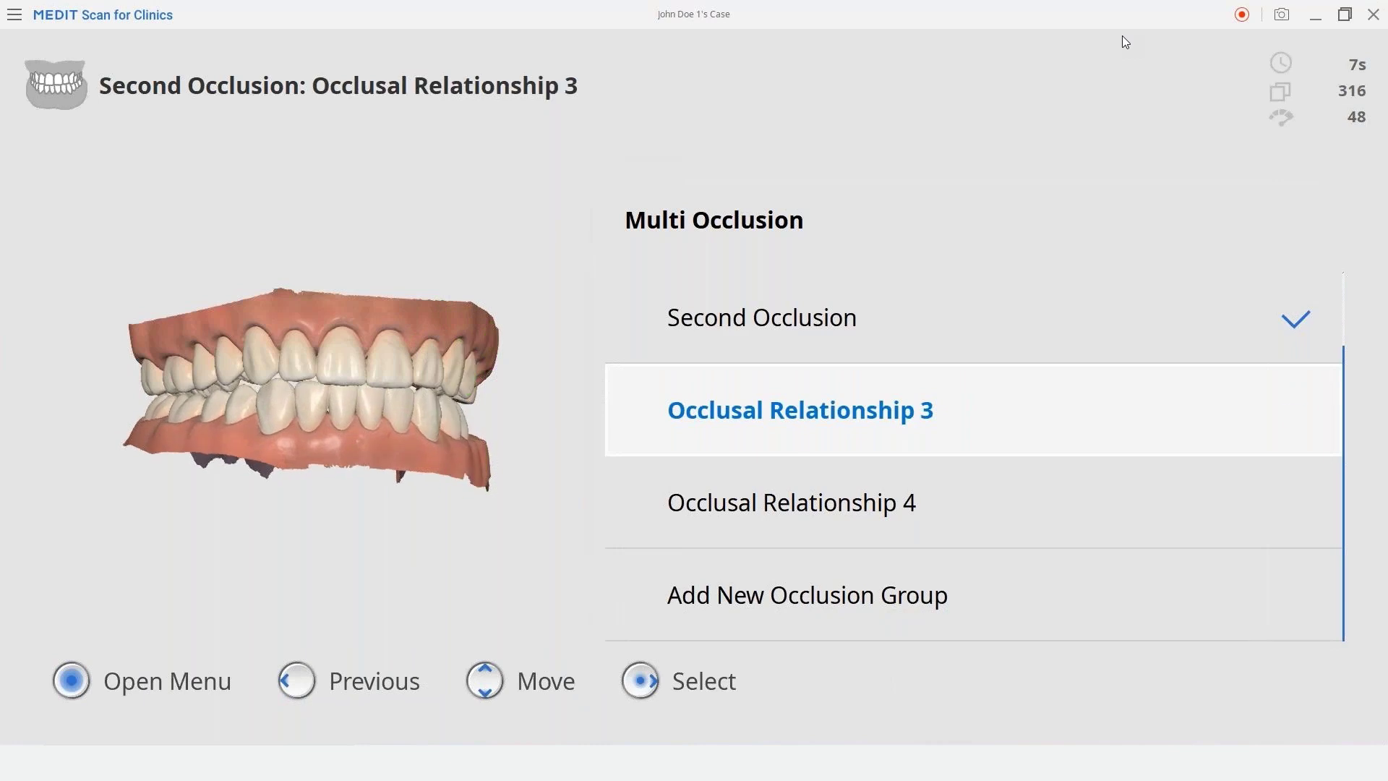
key(Down)
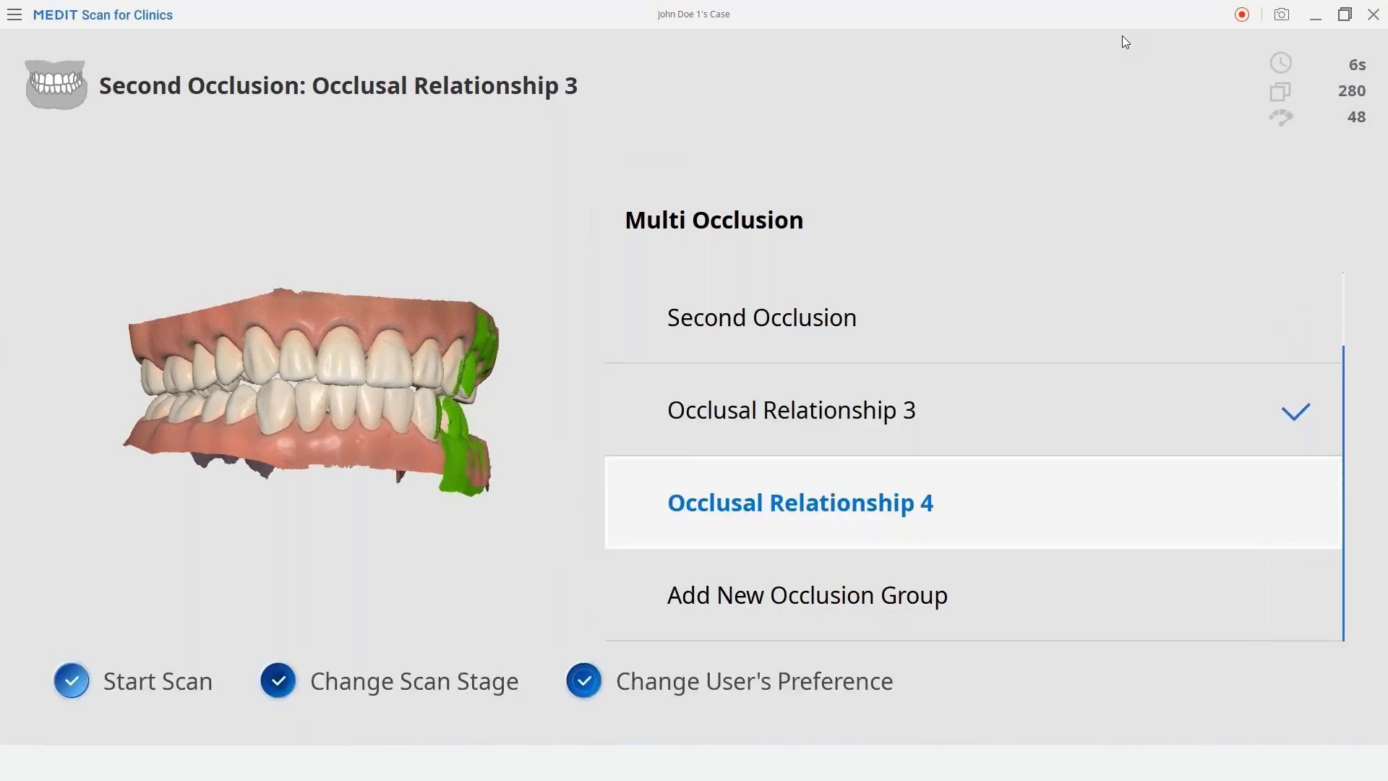
key(Return)
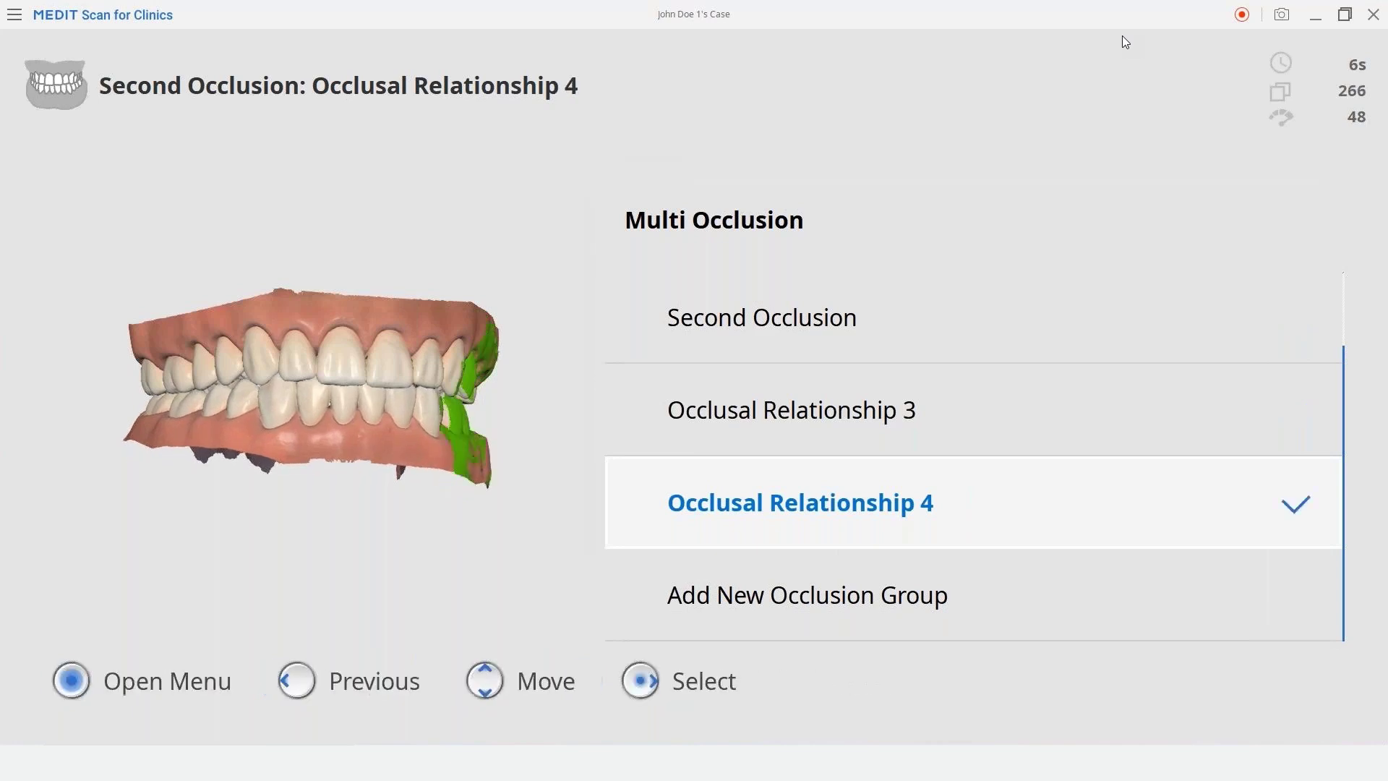
Step: Review the list up to Occlusal Relationship 1 and back, then return to the jaw model
key(Up)
key(Up)
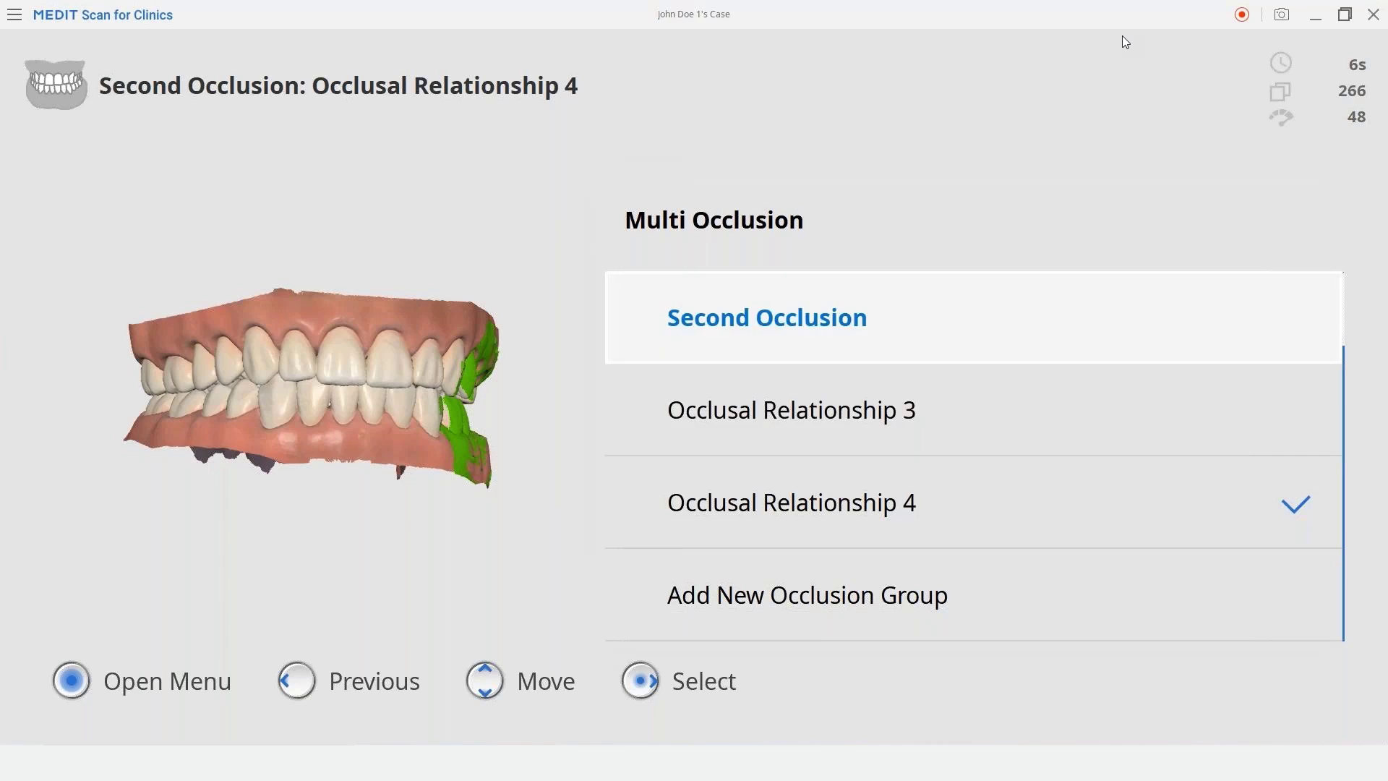
key(Up)
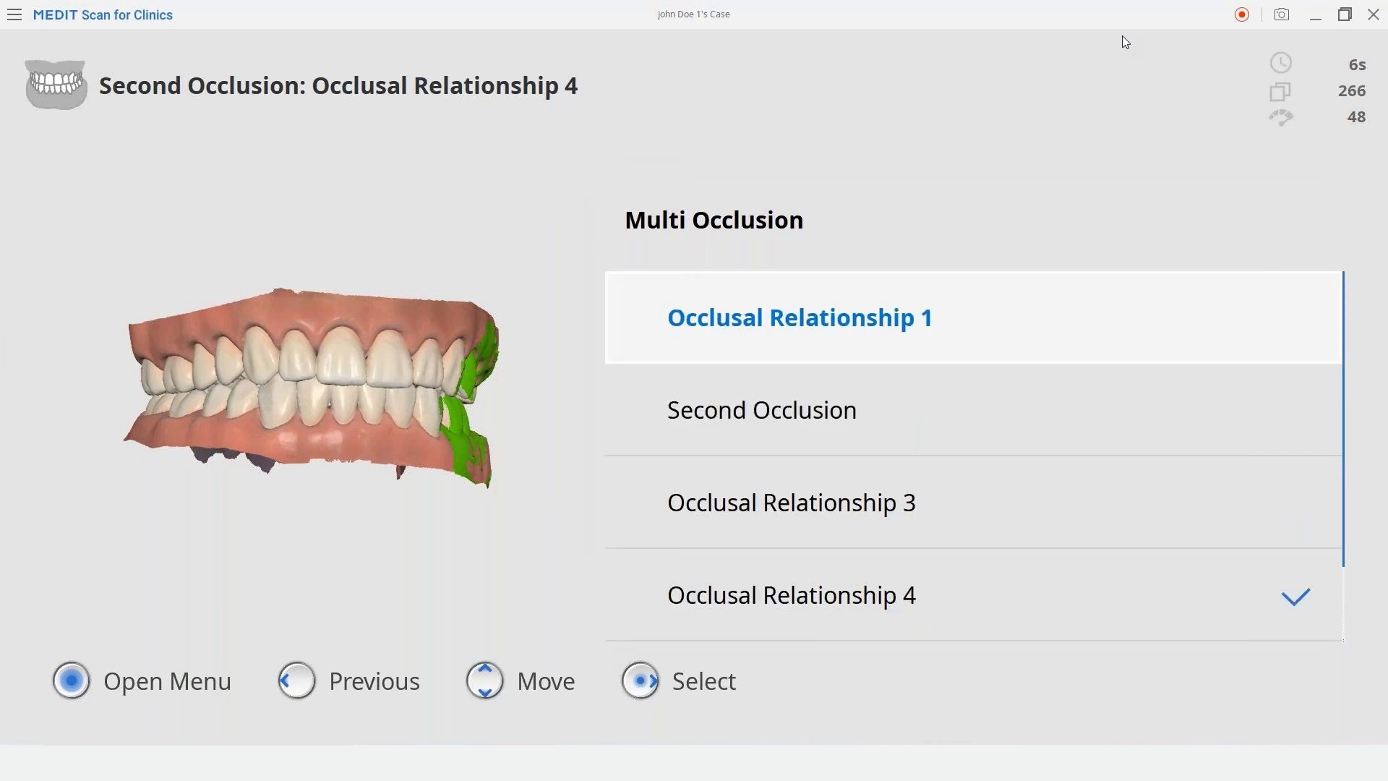
key(Down)
key(Down)
key(Down)
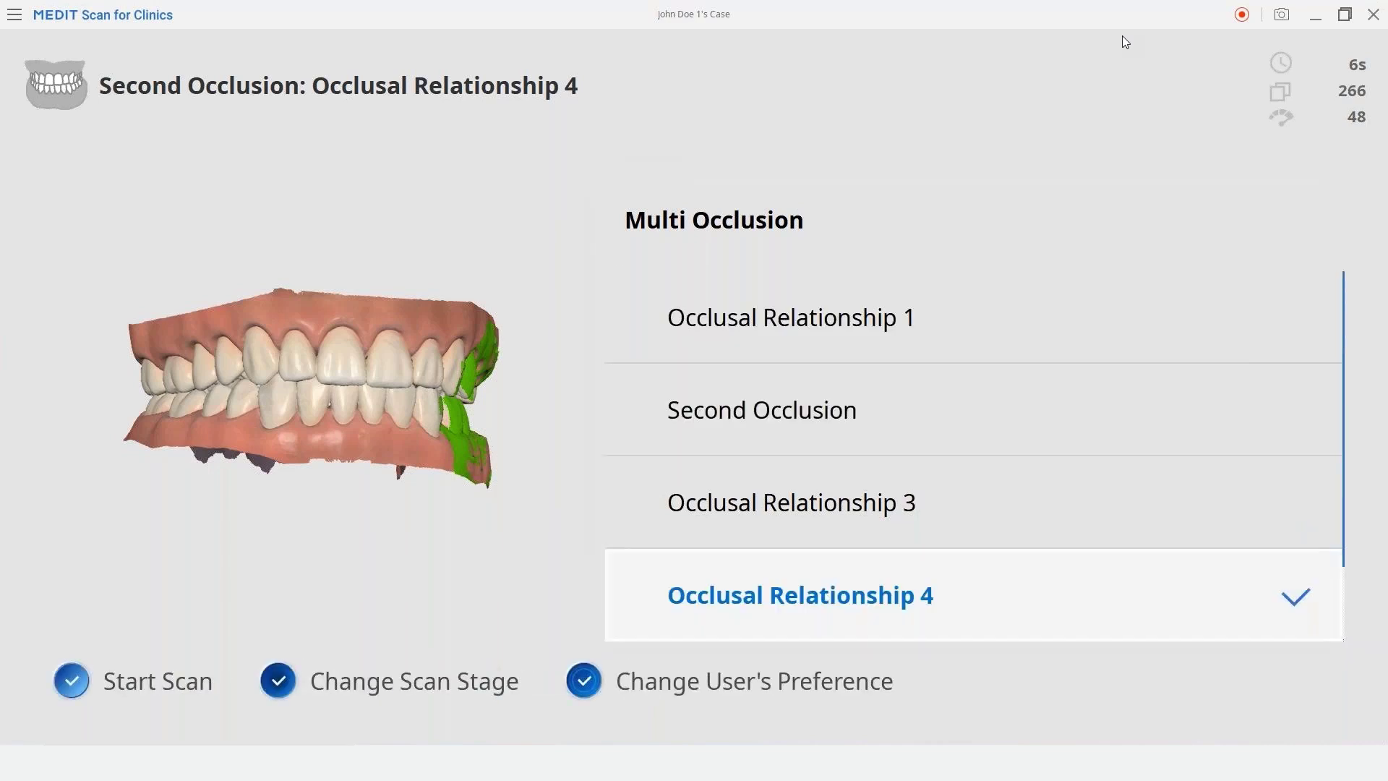
key(Down)
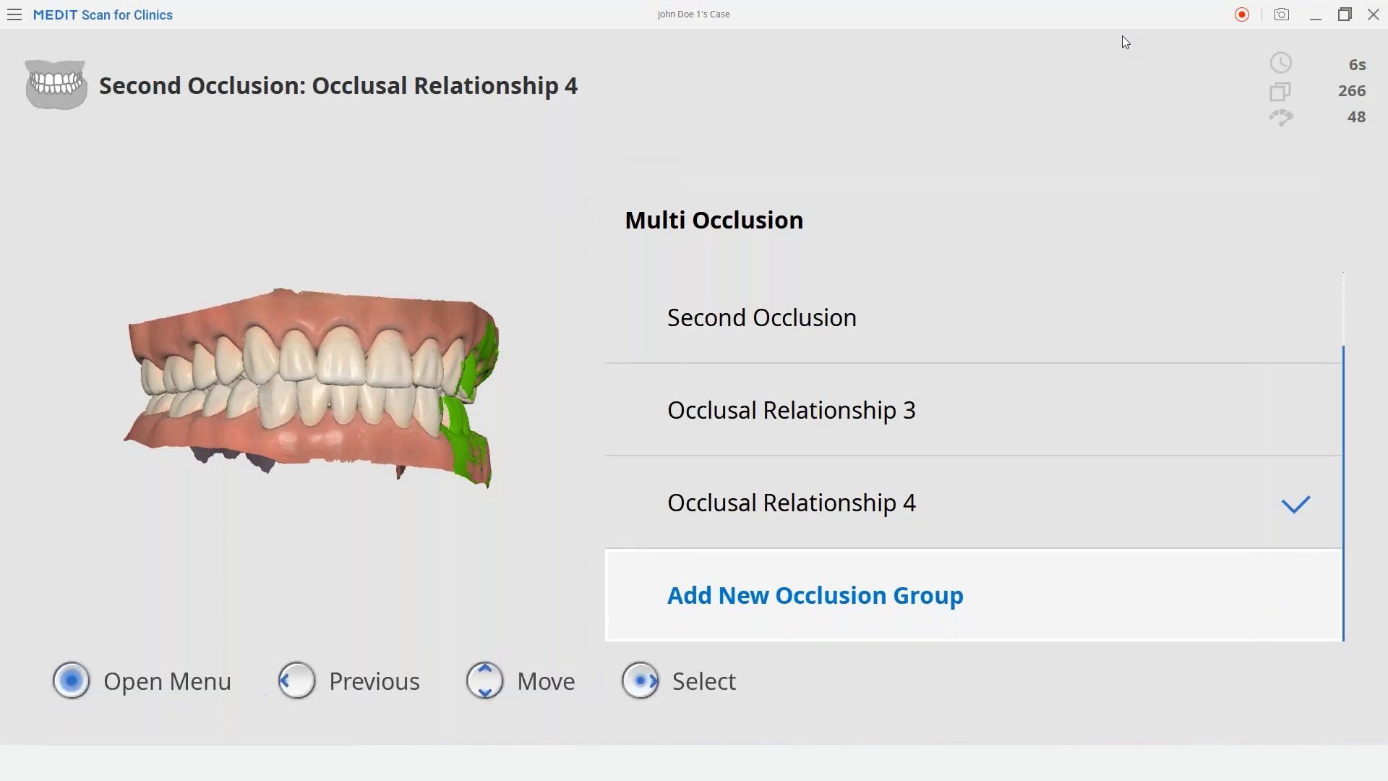
key(Up)
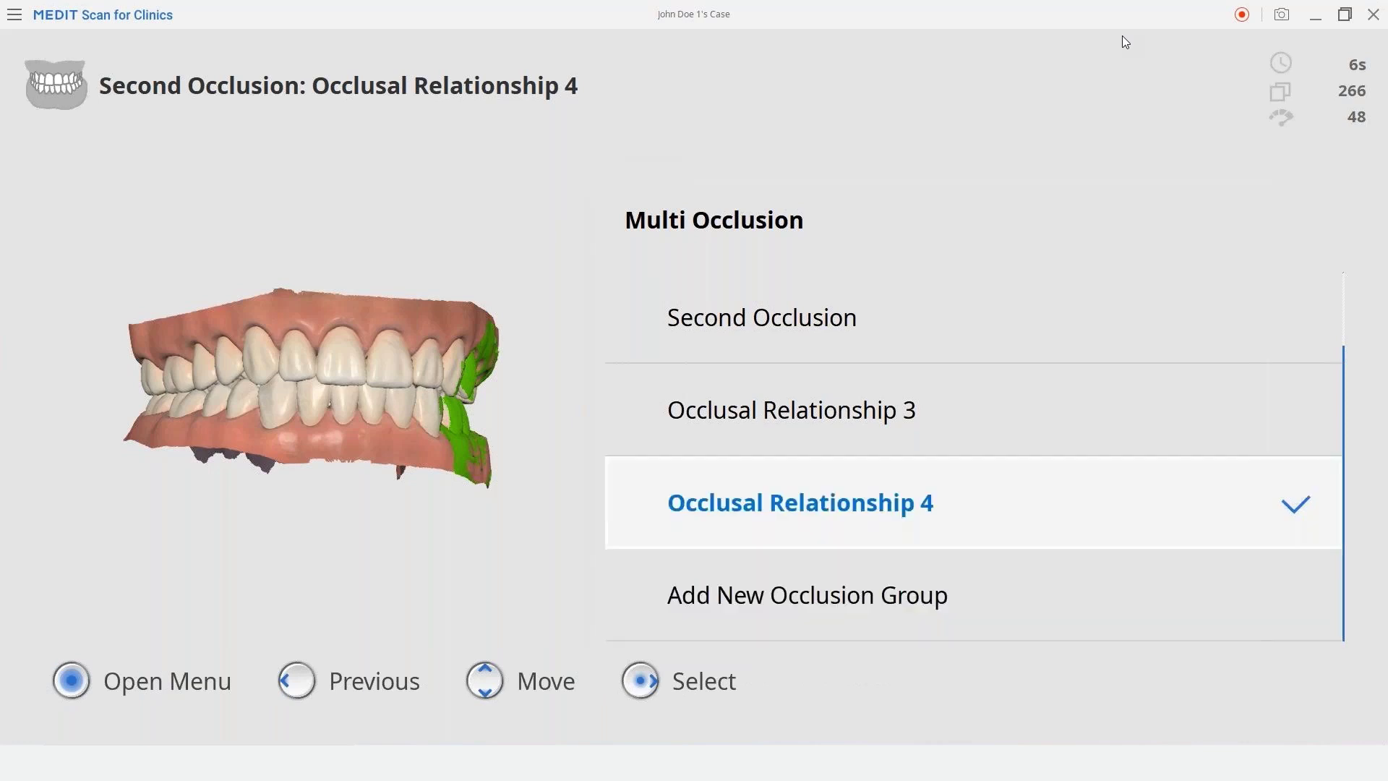
key(Up)
key(Up)
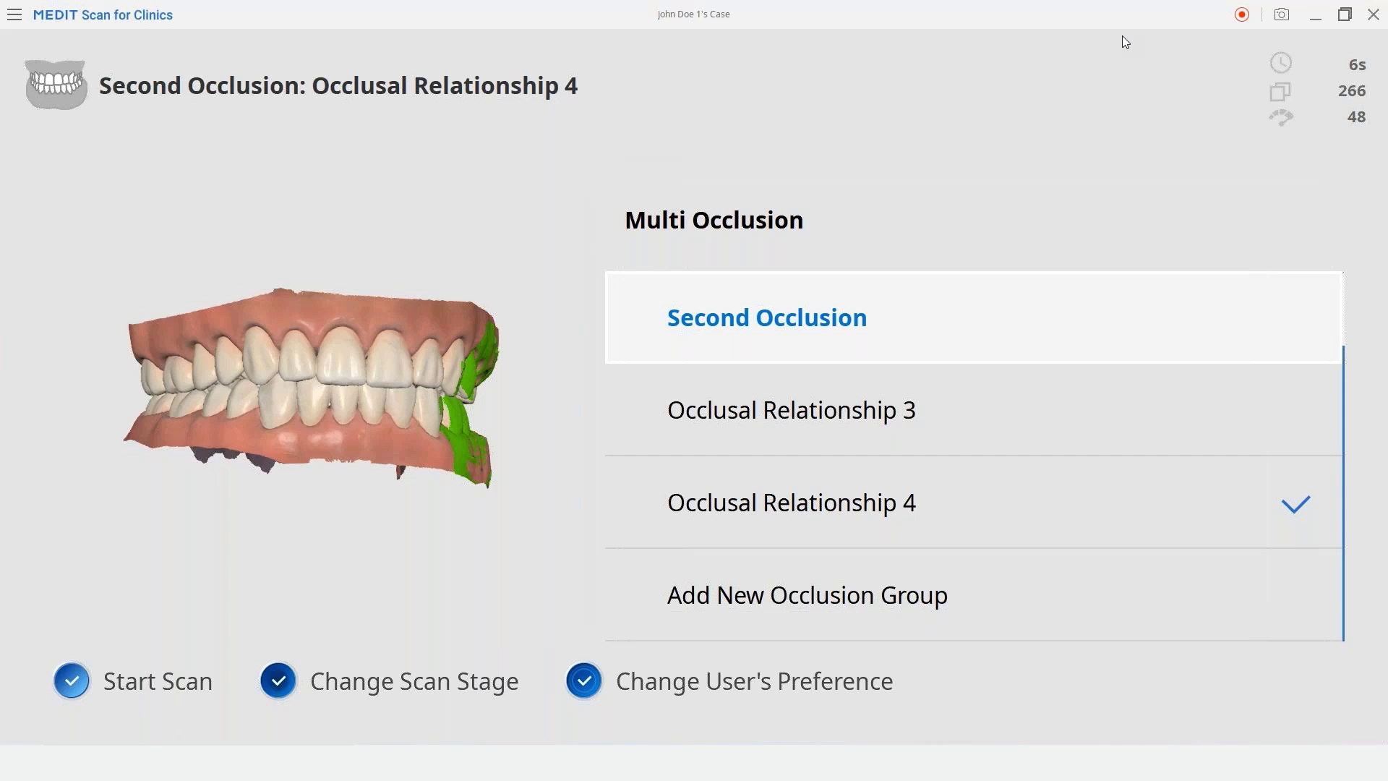
key(Escape)
key(Escape)
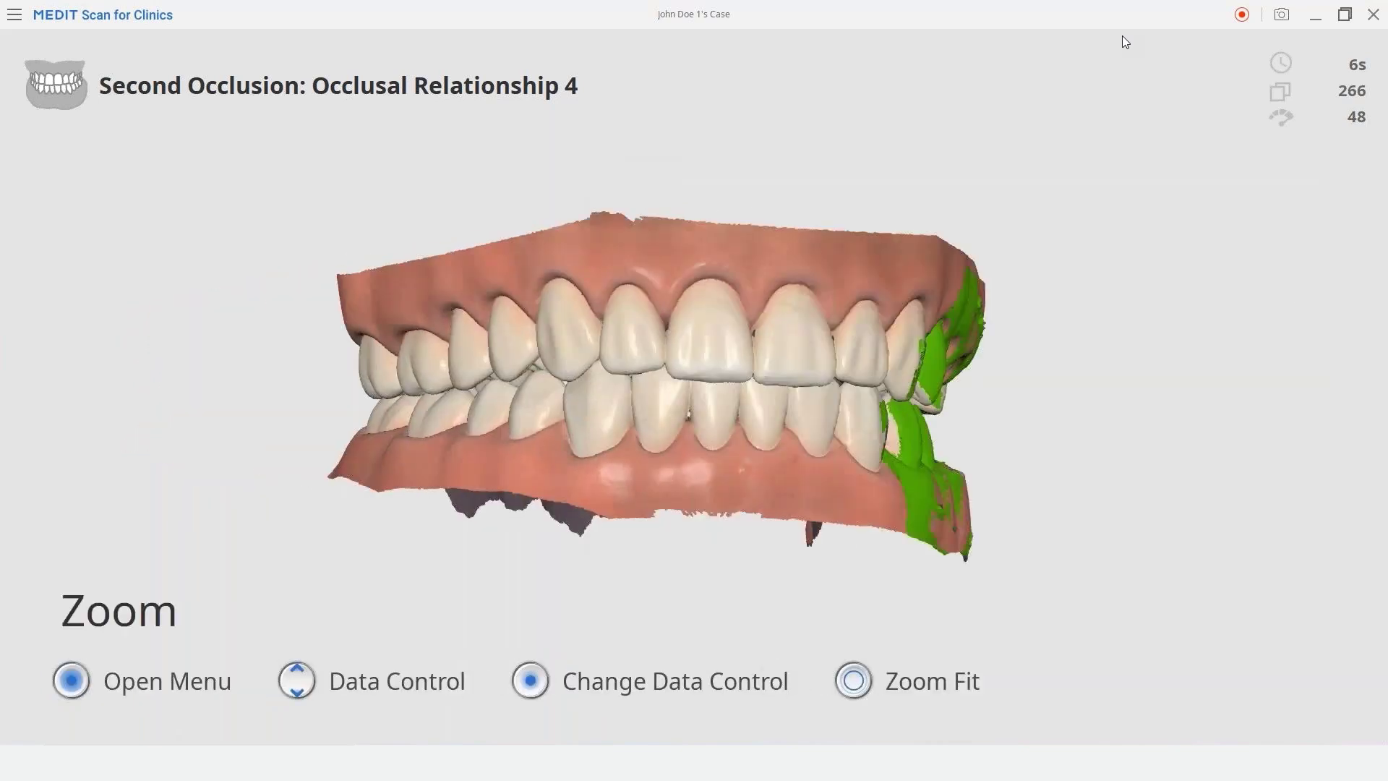
Step: Zoom the Occlusal Relationship 4 bite, then rotate it to view the green side and underside
key(Up)
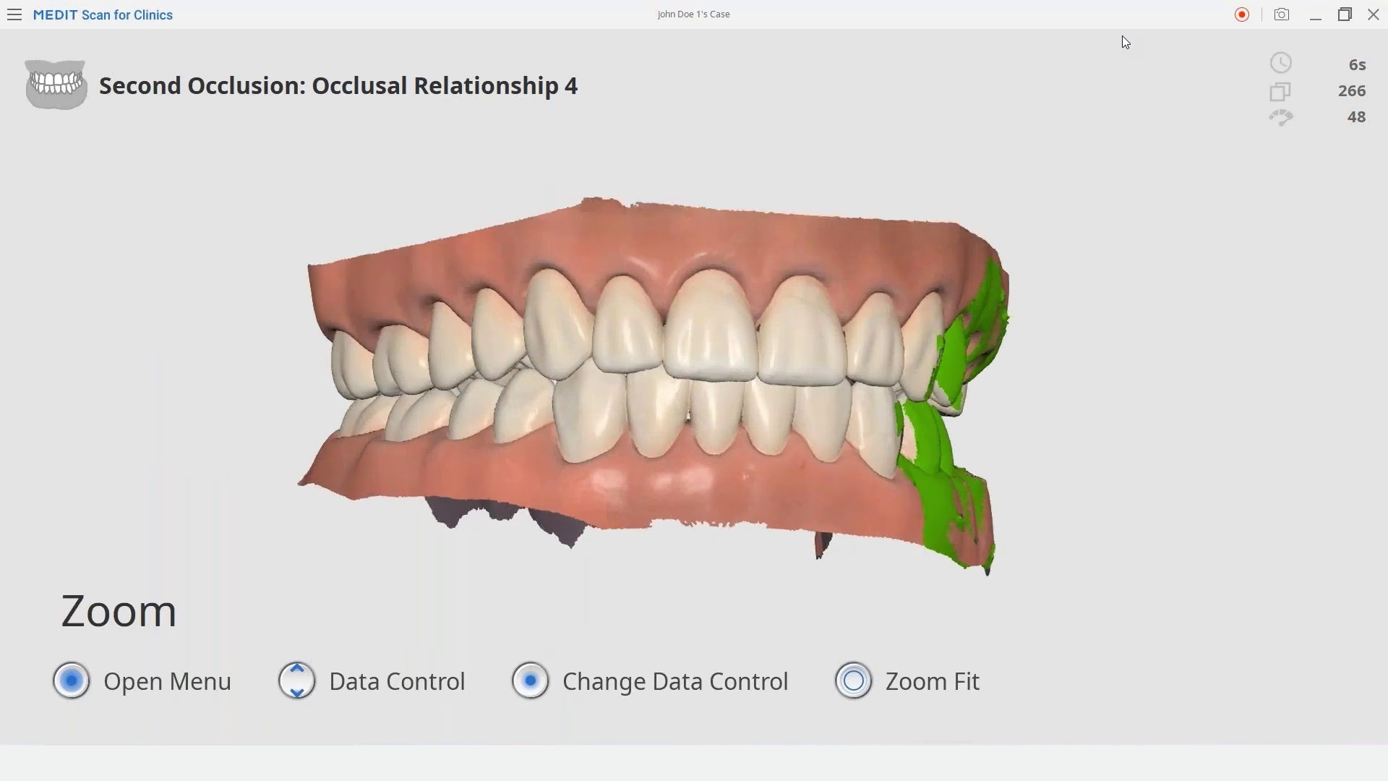
key(Down)
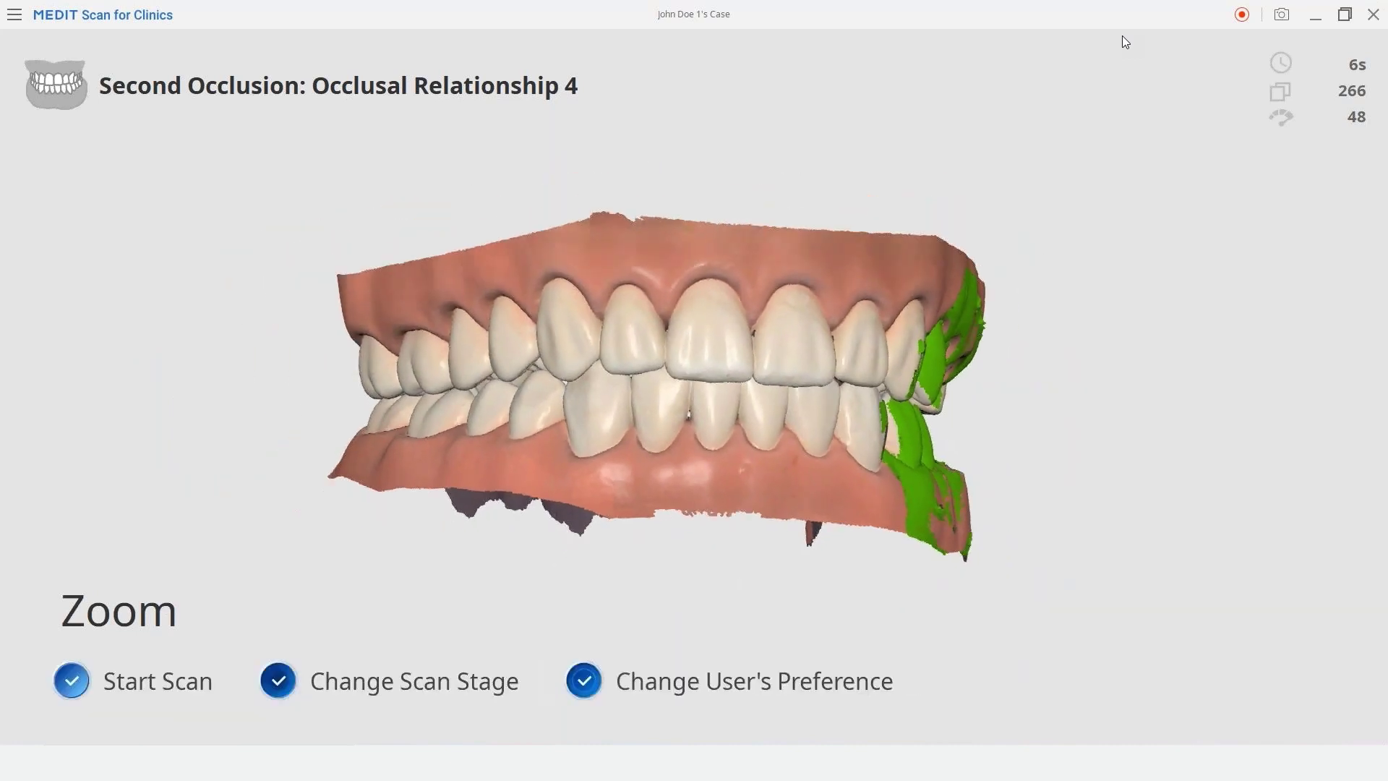
key(Right)
key(Left)
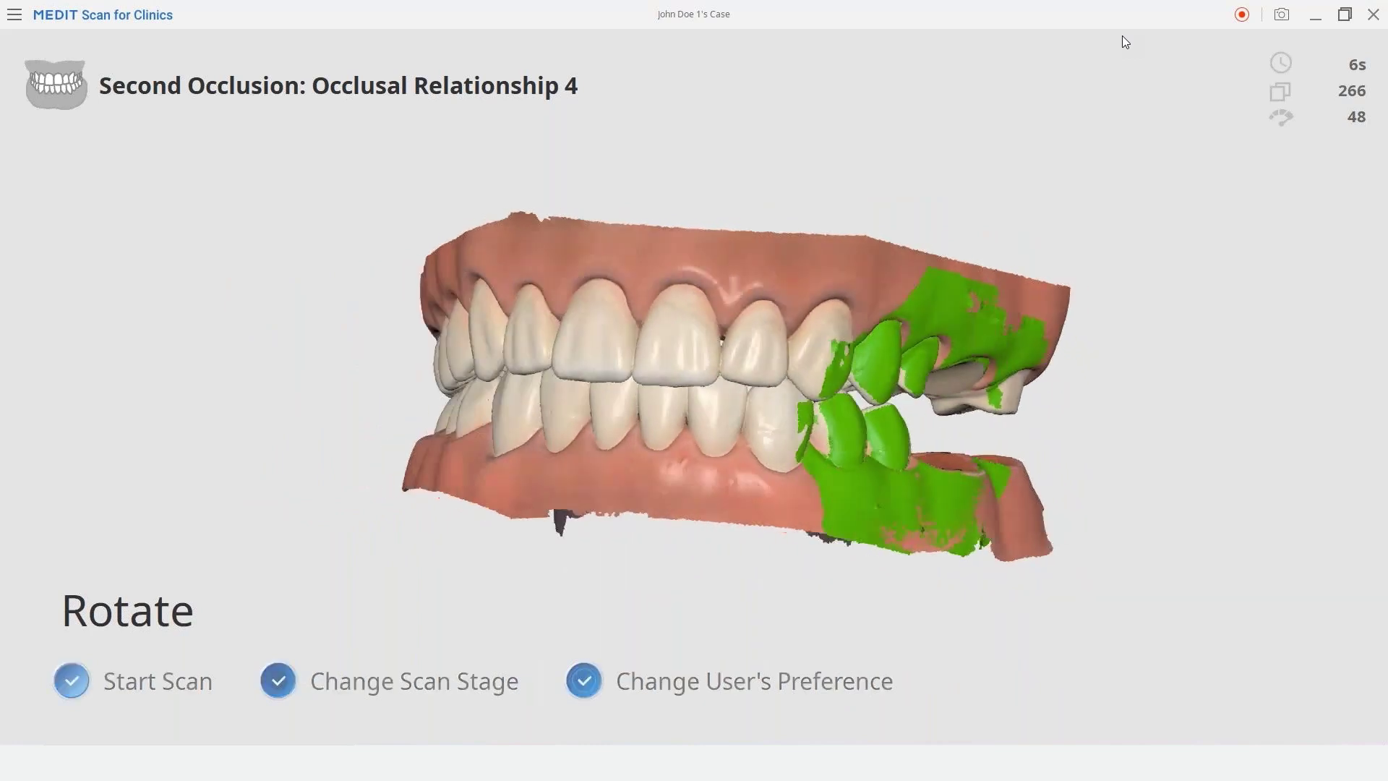
key(Down)
key(Up)
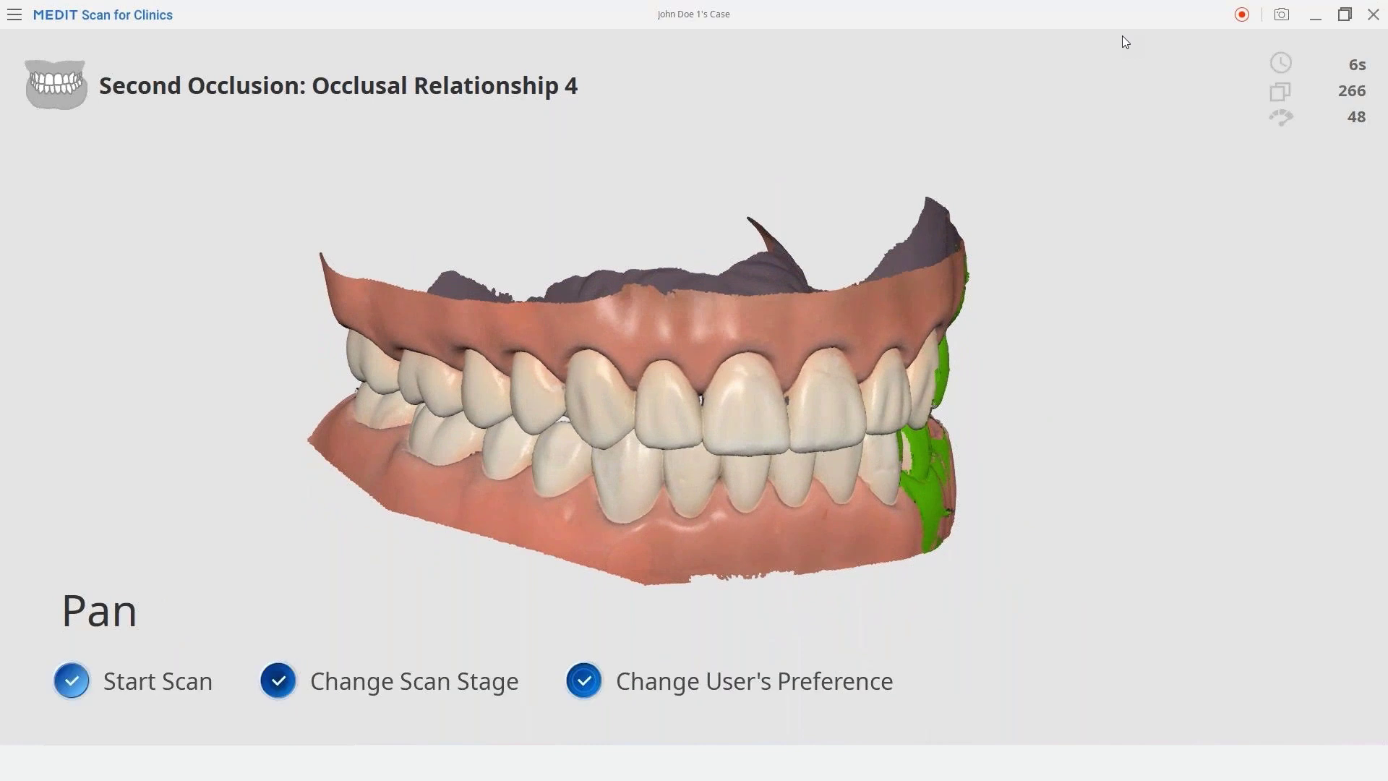
Step: Pan the model left and right, then exit remote control to the full editing screen
key(Left)
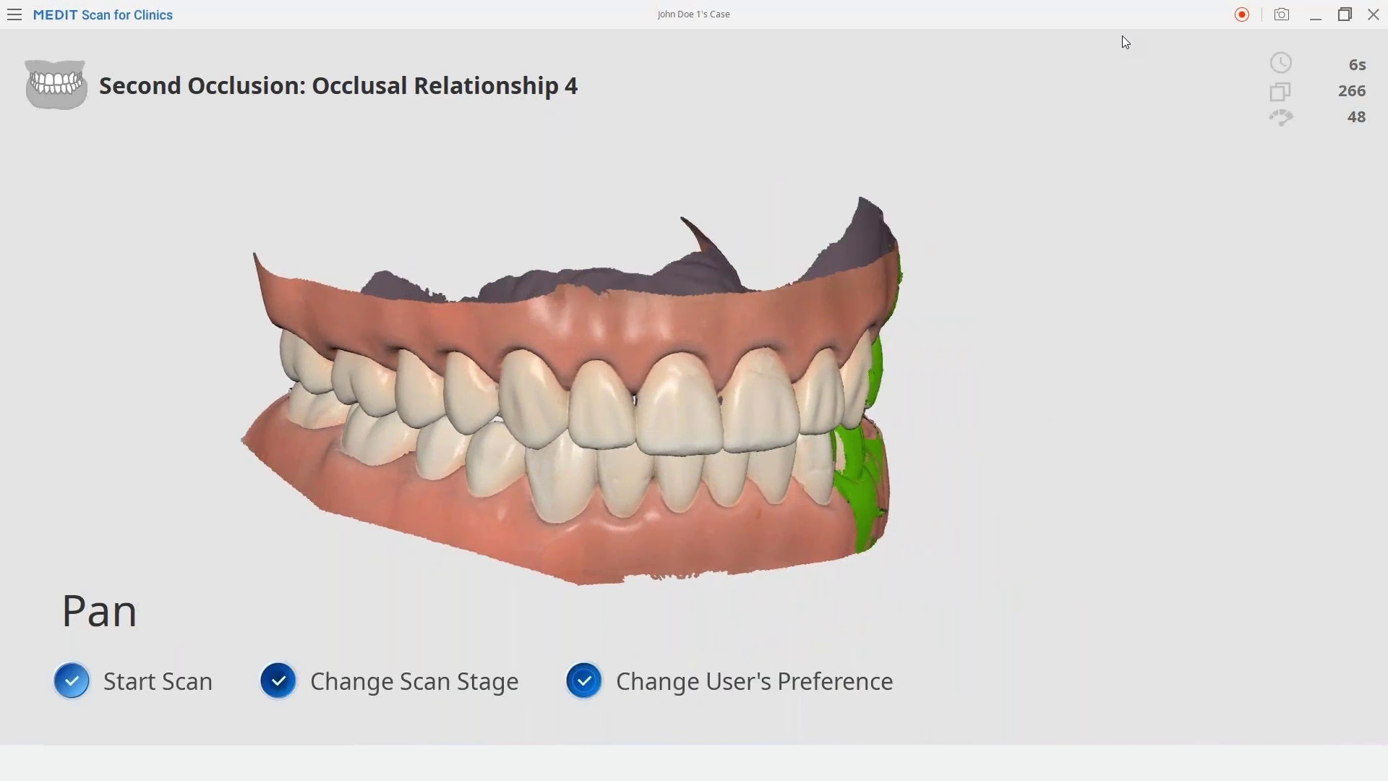
key(Right)
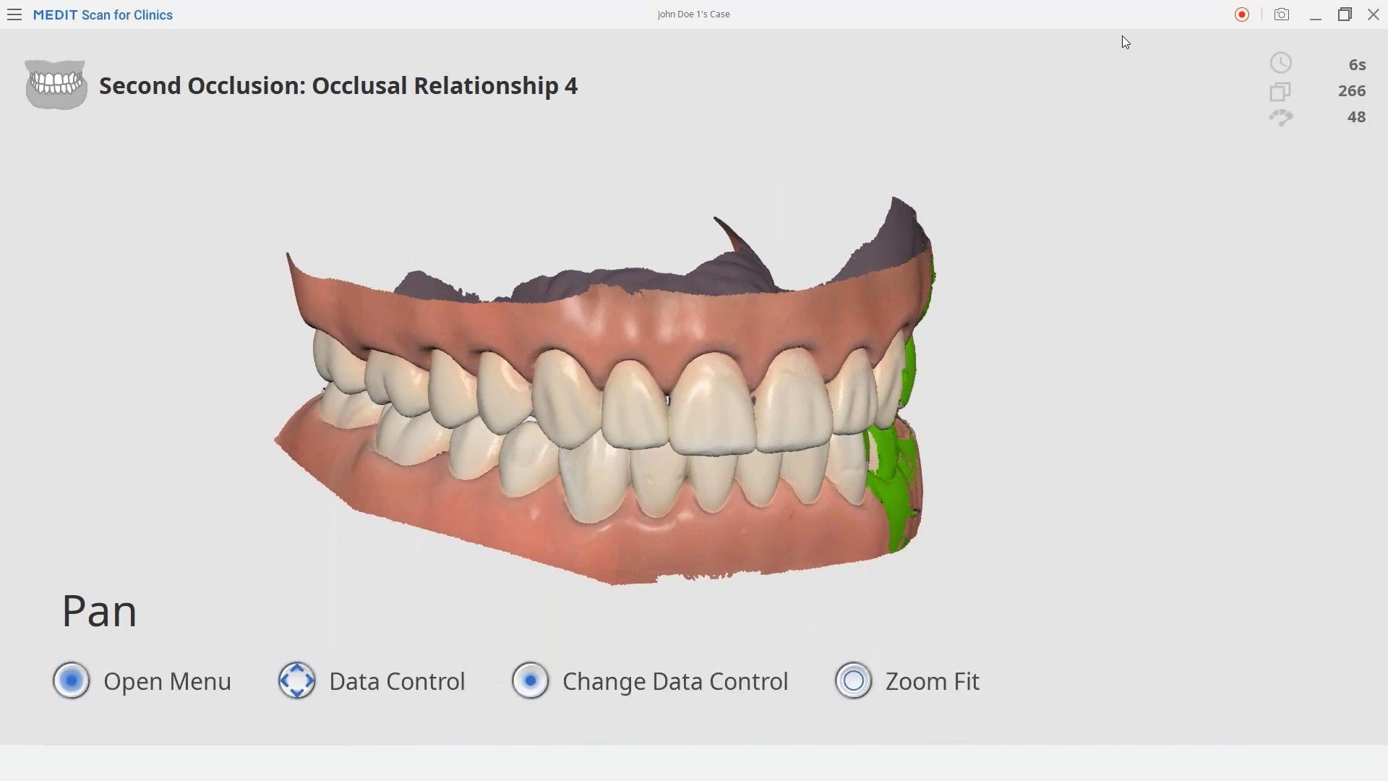
key(Return)
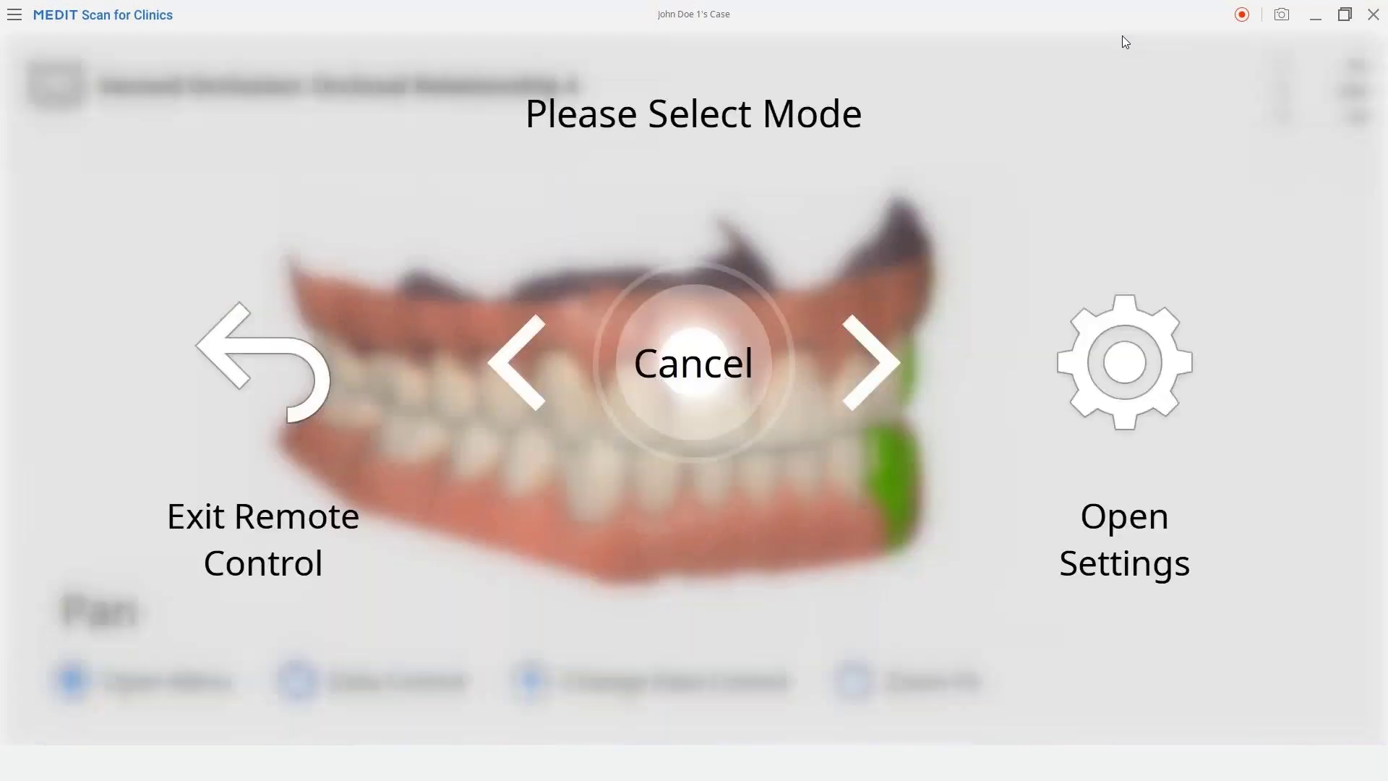
key(Left)
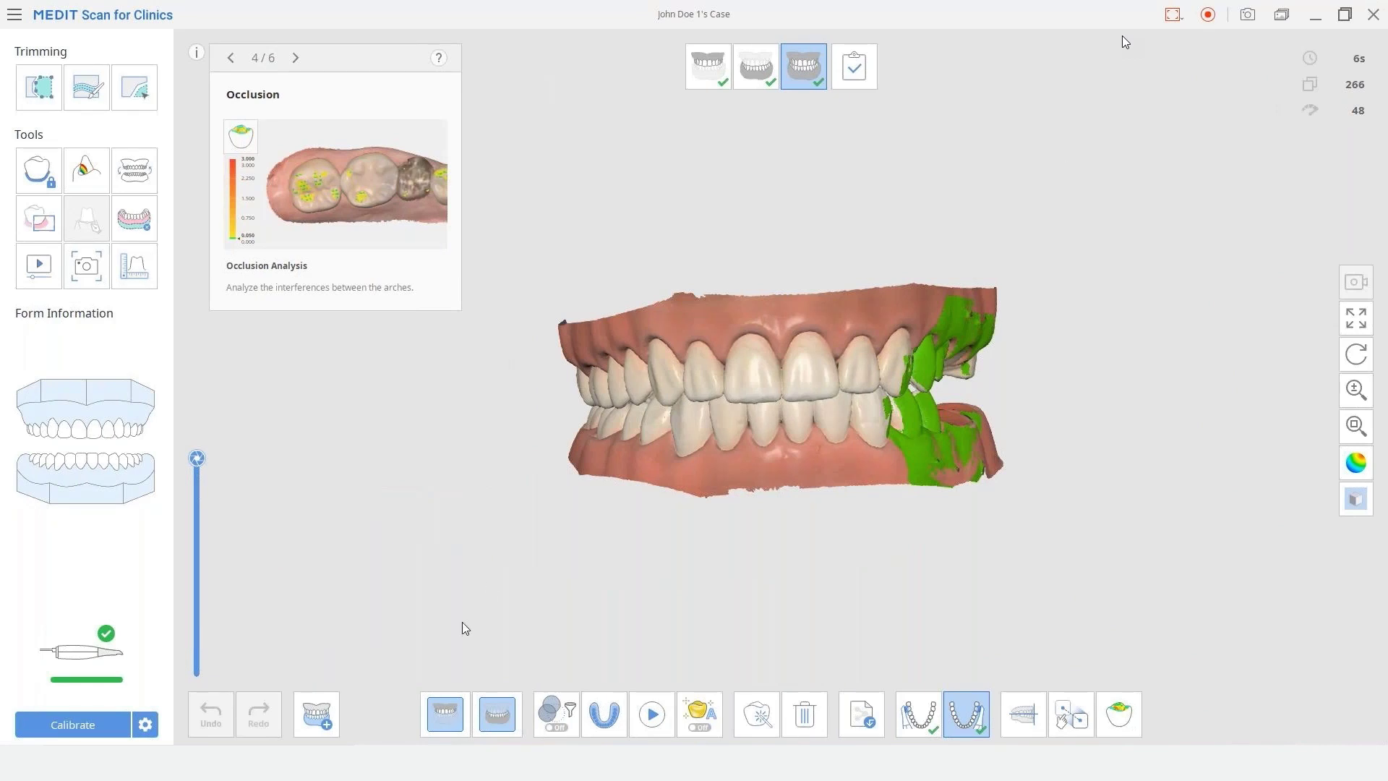
click(311, 714)
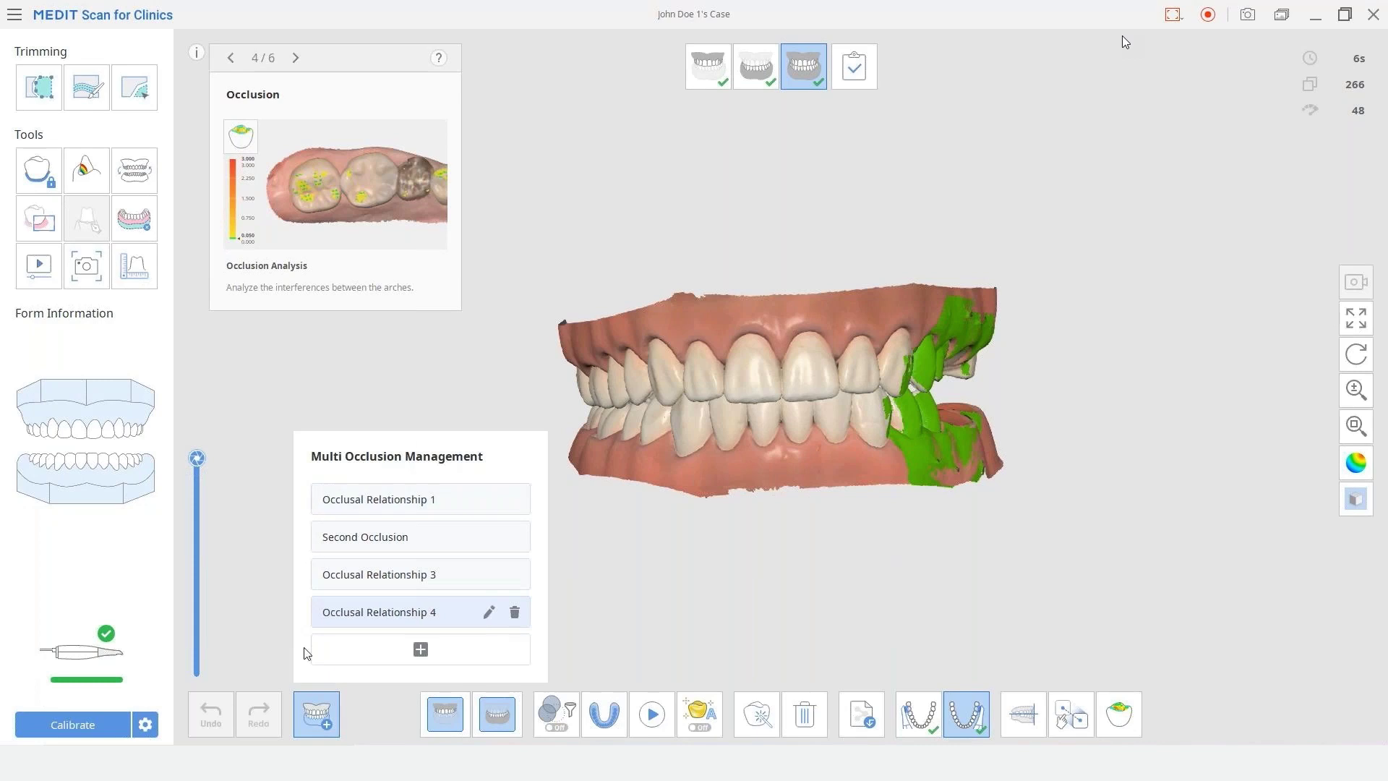
click(317, 714)
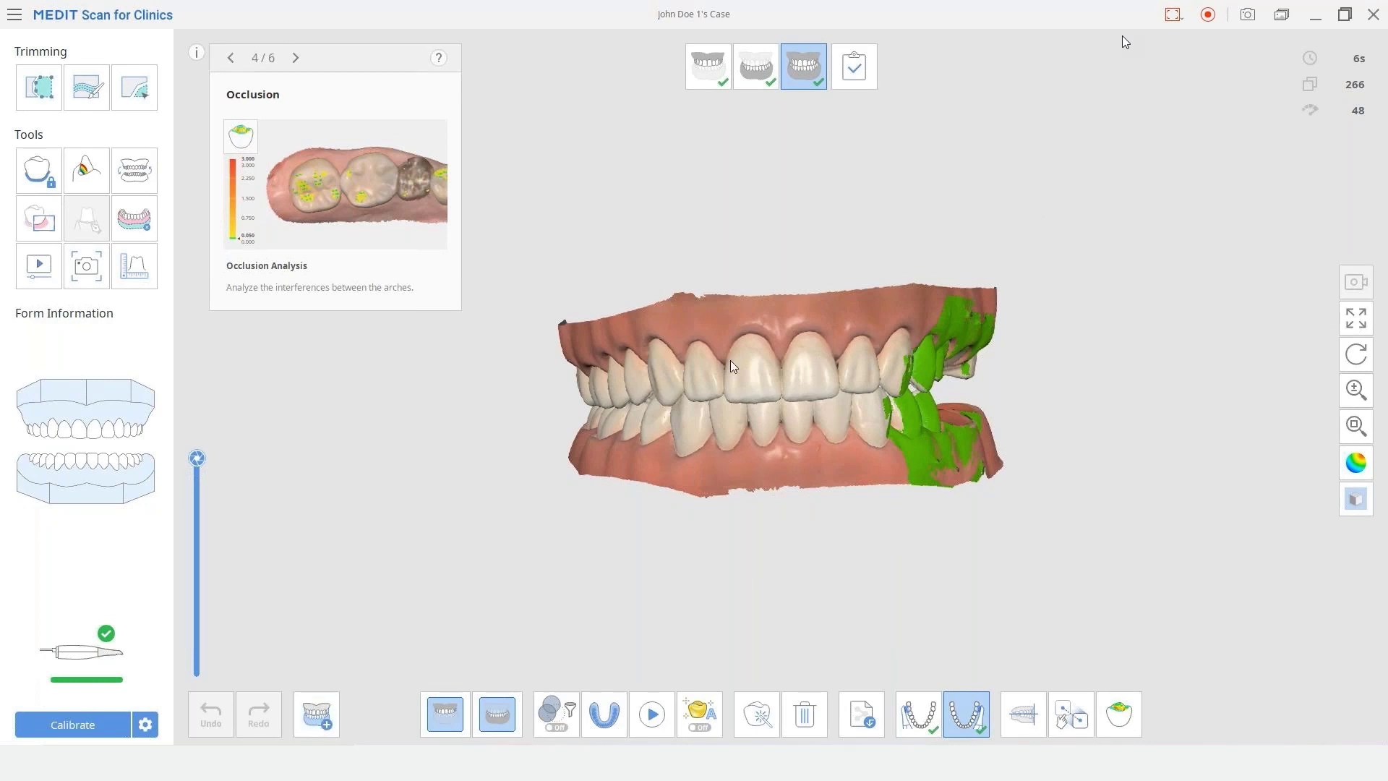
right_drag(730, 359, 700, 315)
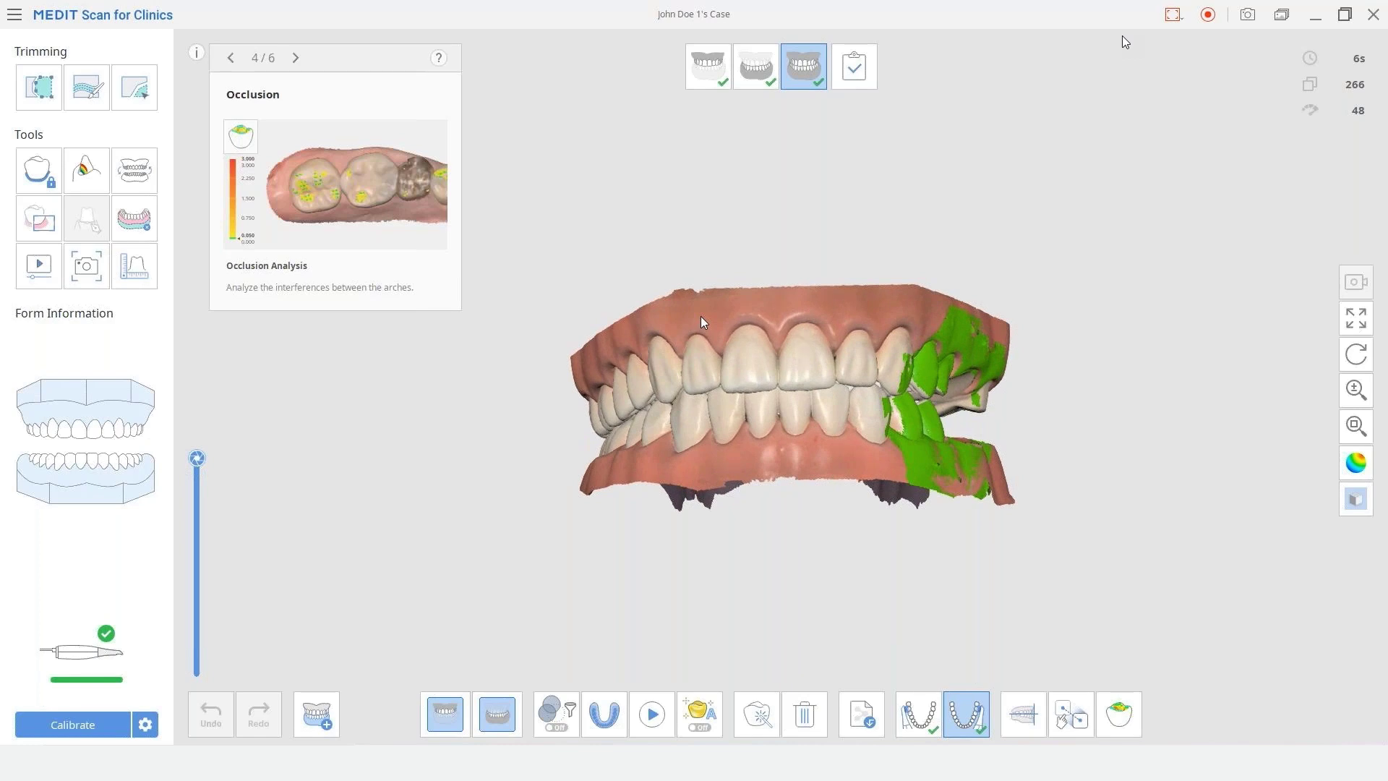
right_drag(810, 324, 895, 339)
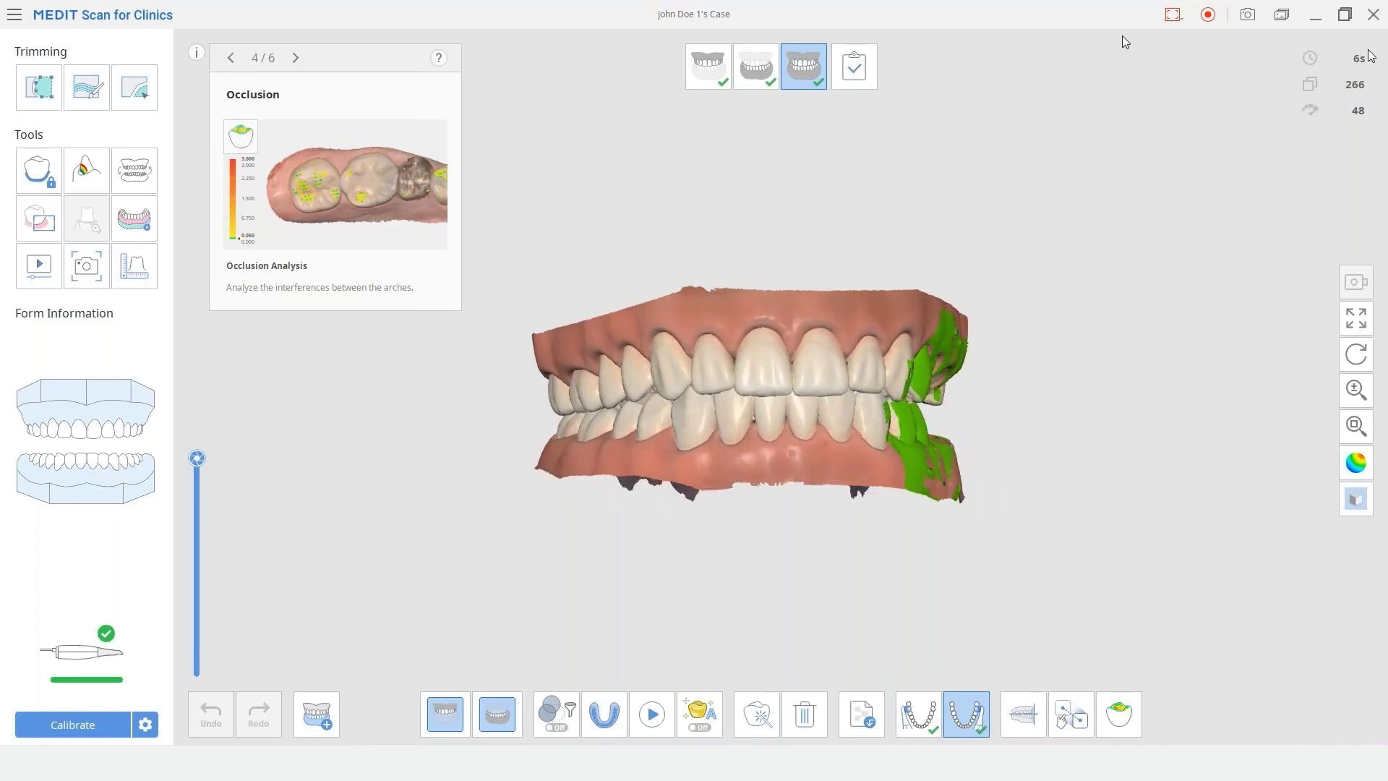